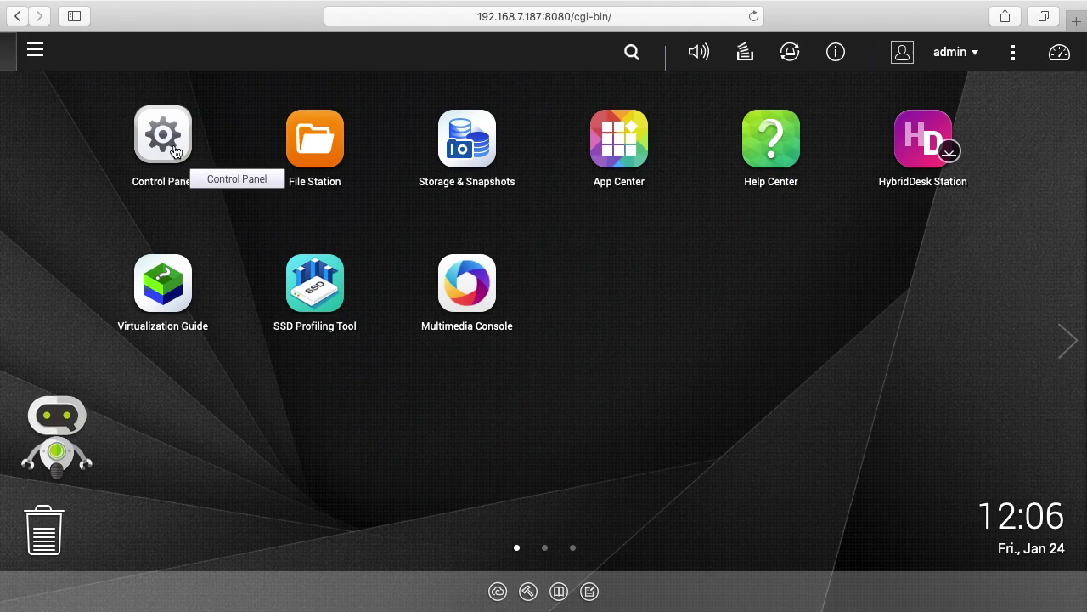
Open the Control Panel from the Main Menu and maximize its window
click(35, 51)
click(59, 163)
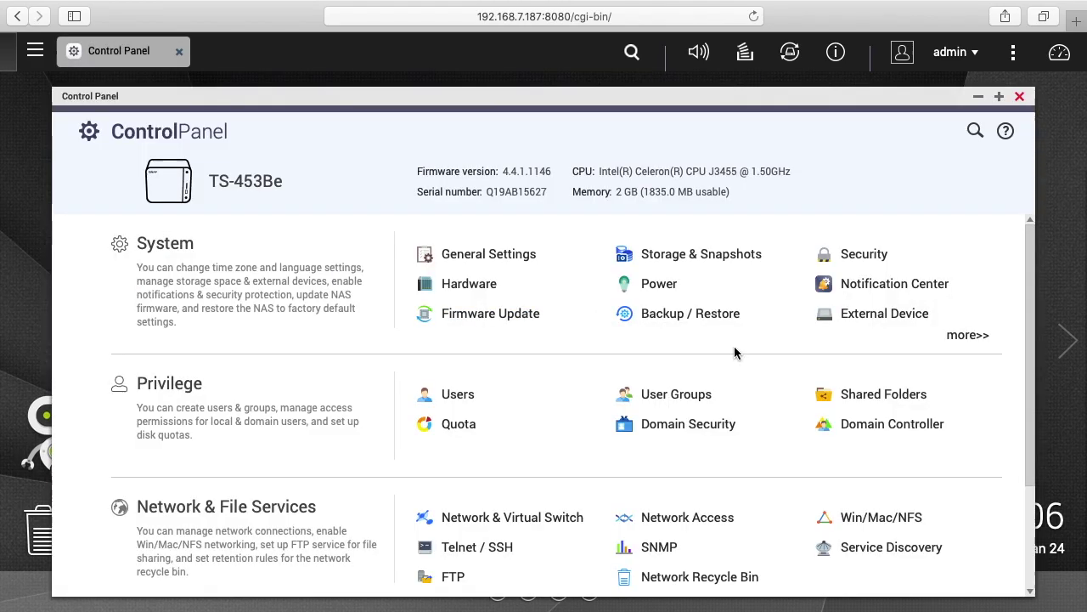
click(978, 97)
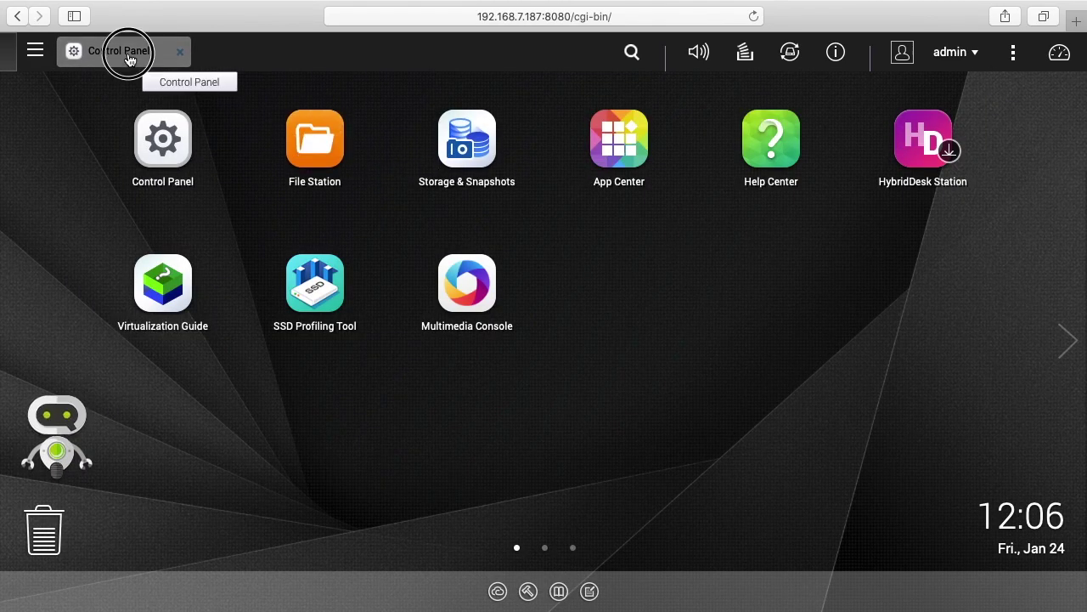
click(127, 57)
click(999, 96)
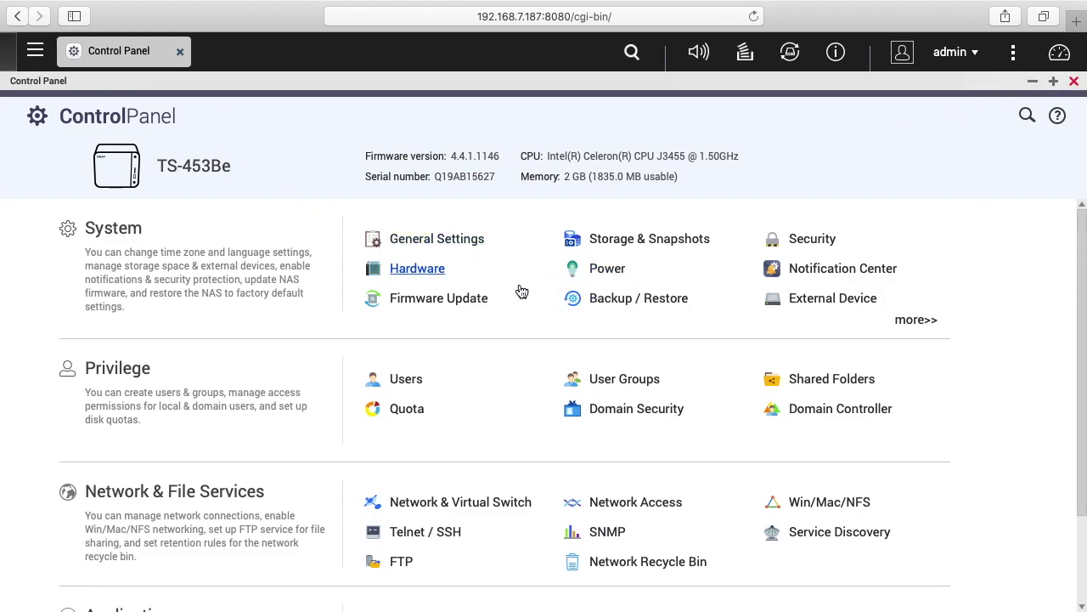
Open Notification Center and maximize its window
click(795, 269)
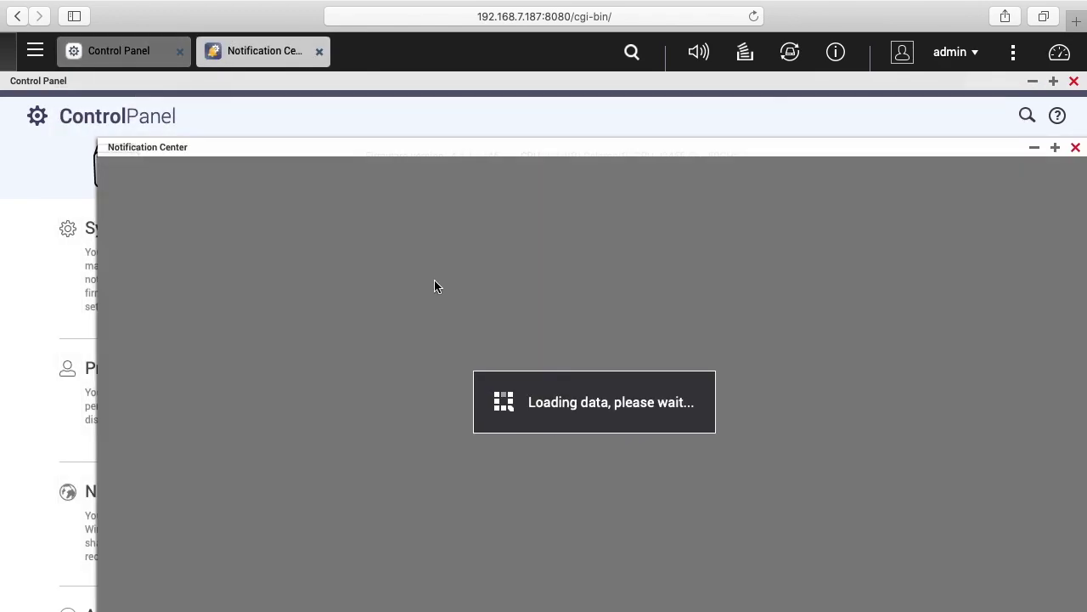
drag(451, 146, 384, 108)
double_click(398, 139)
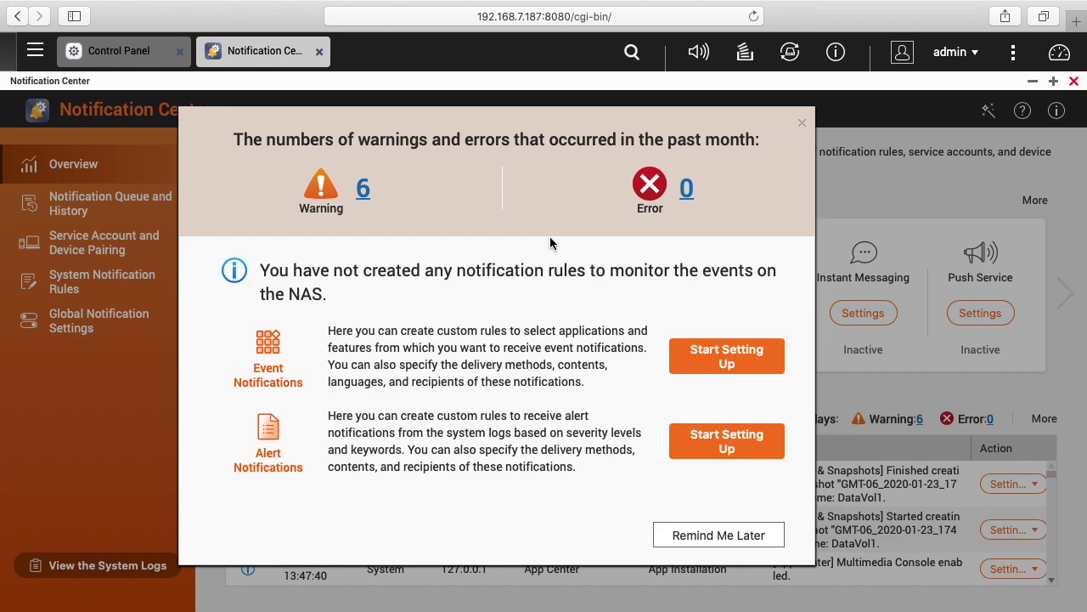
Dismiss the rules prompt and add an SMTP service under E-mail settings with Gmail as provider
click(801, 122)
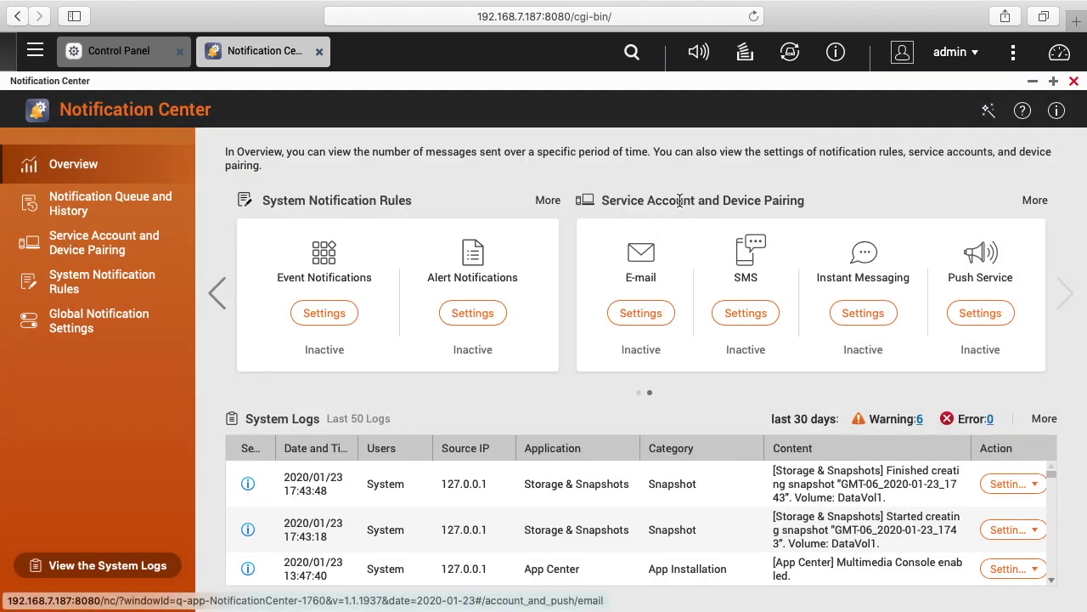
click(642, 316)
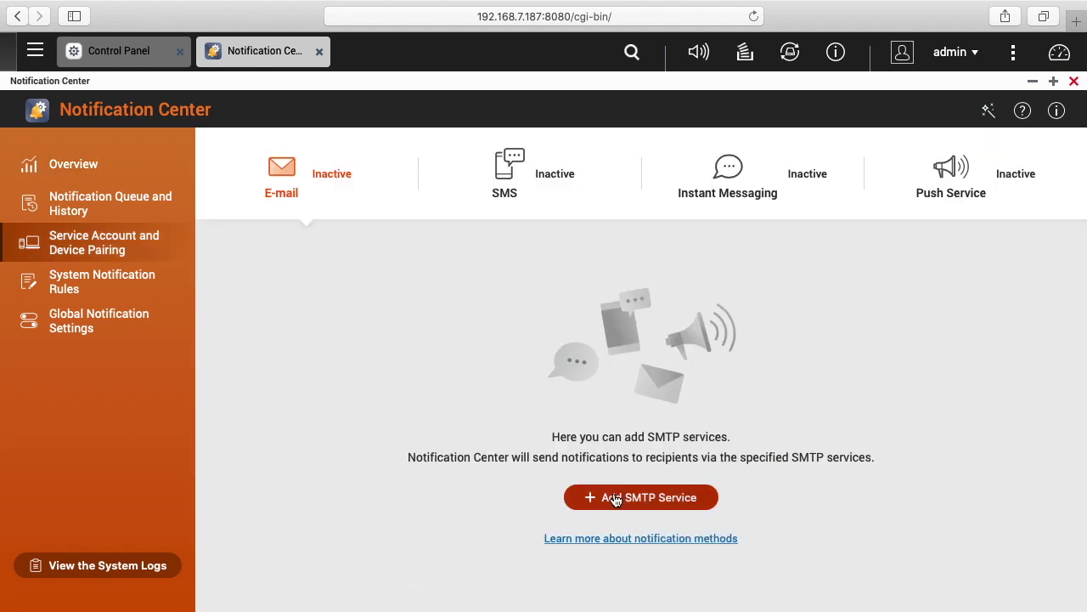
click(616, 499)
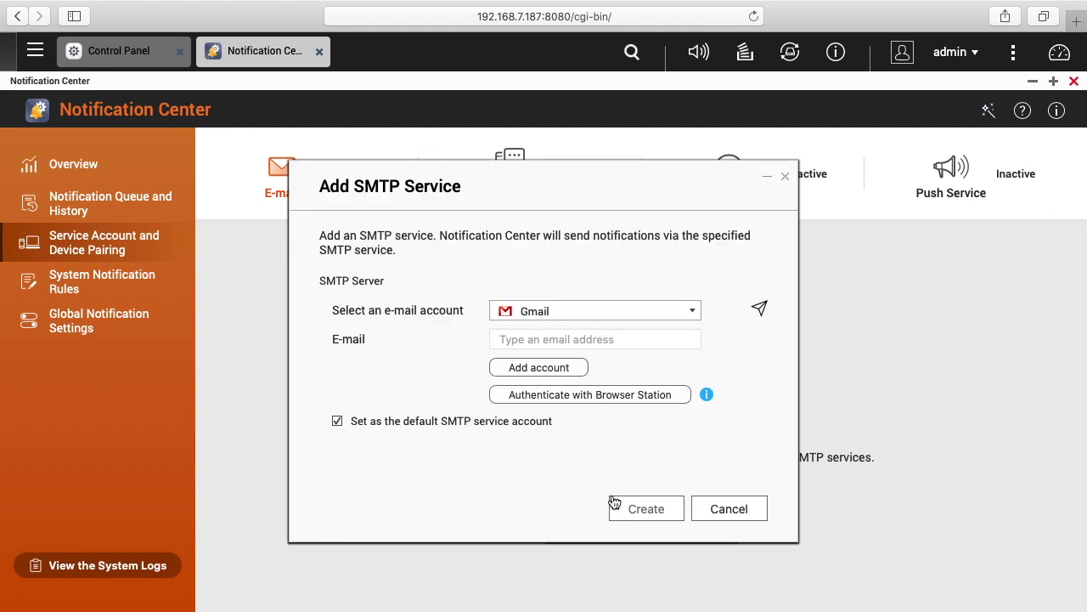
click(572, 311)
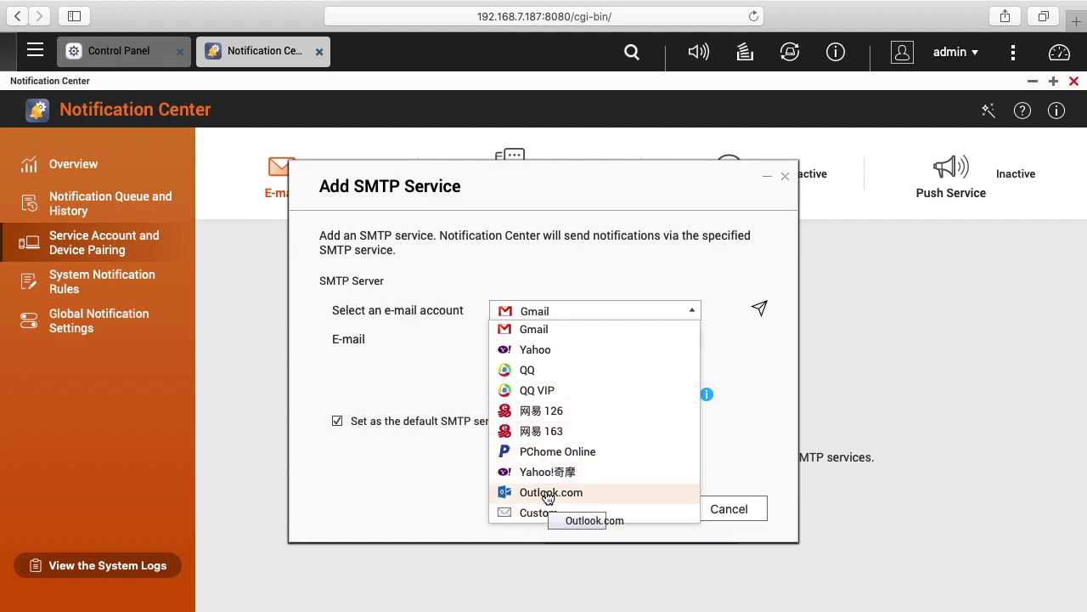
click(547, 313)
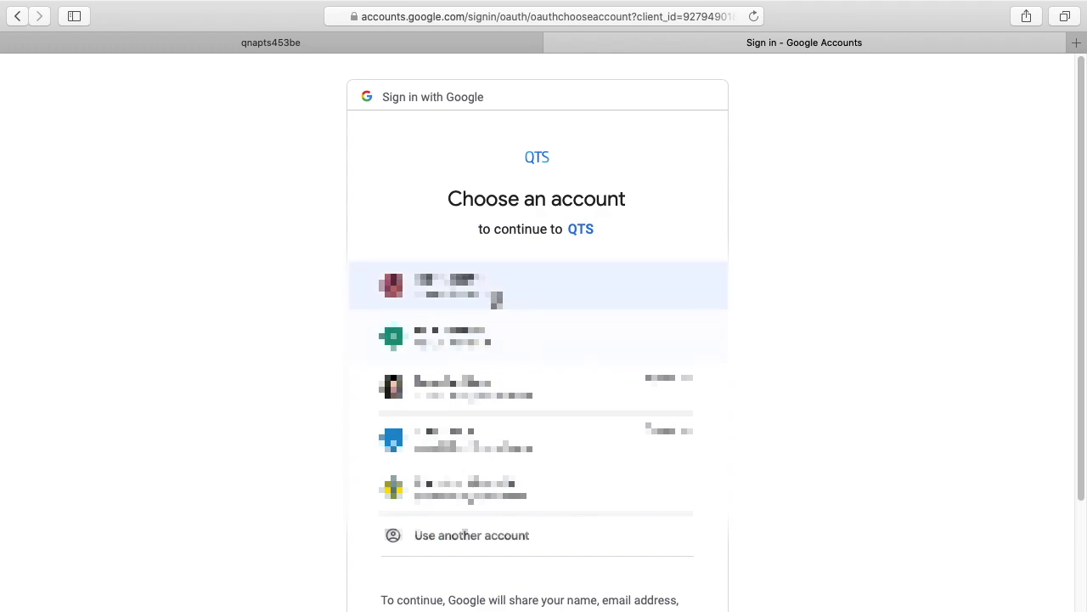
Pick the first Google account and allow QTS to send e-mail on its behalf
click(487, 298)
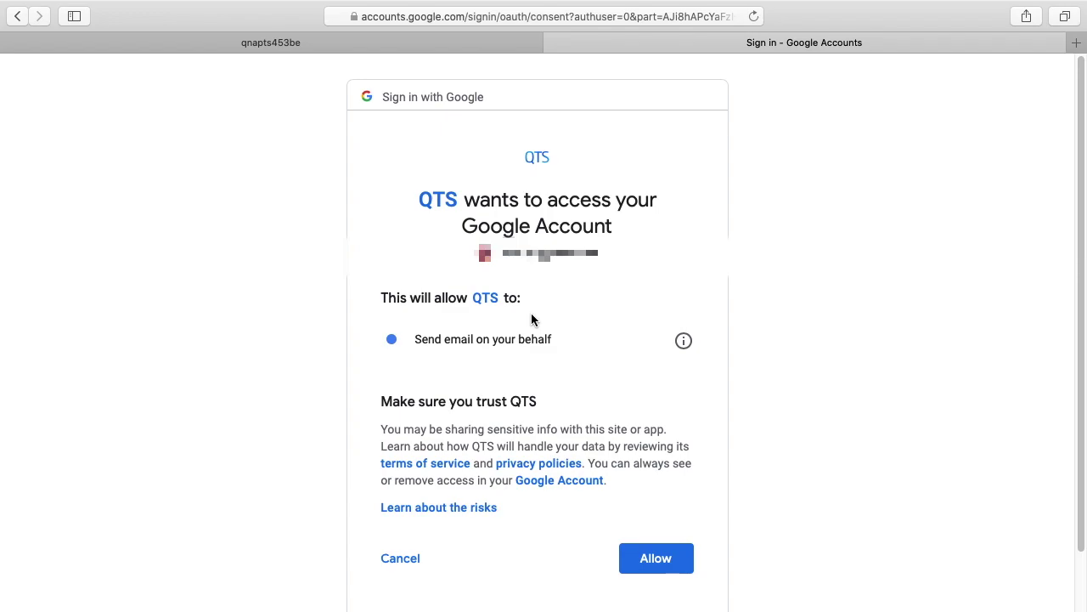
click(652, 557)
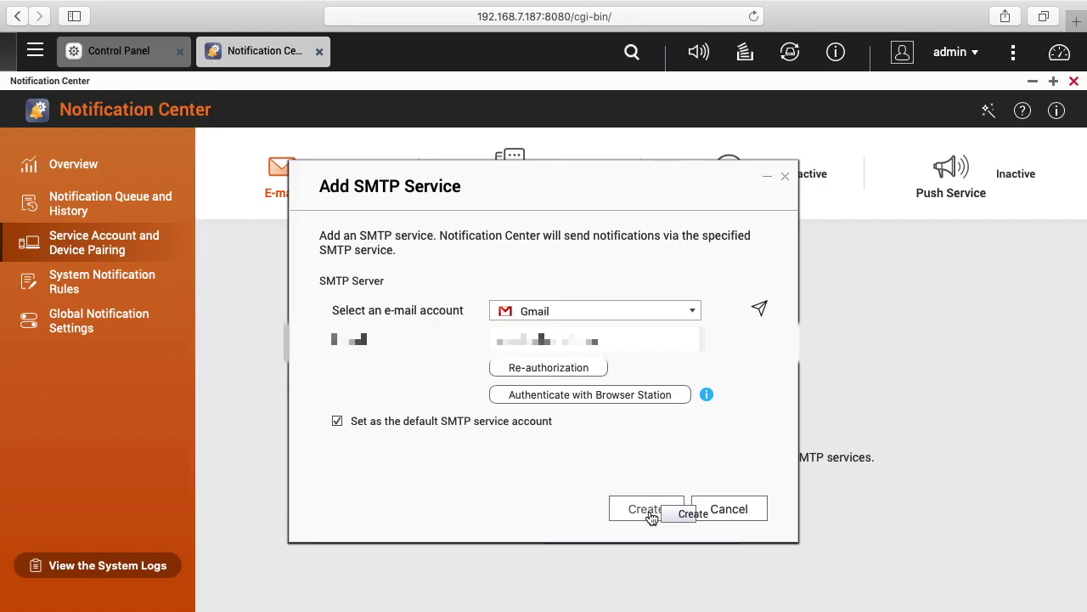
Create the Gmail SMTP service, then send a test e-mail from its row
click(649, 513)
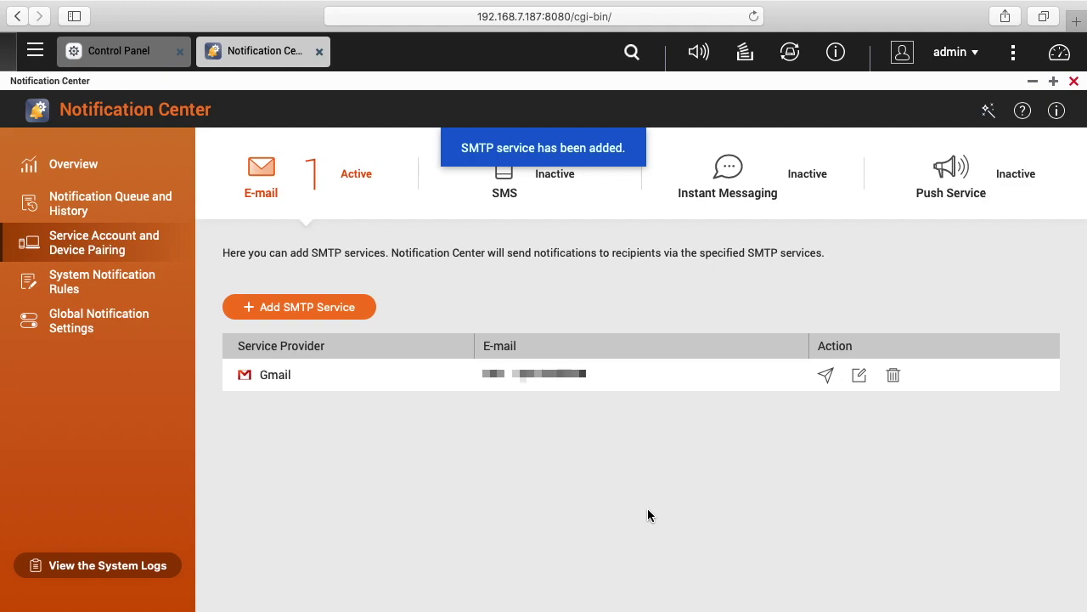
click(827, 375)
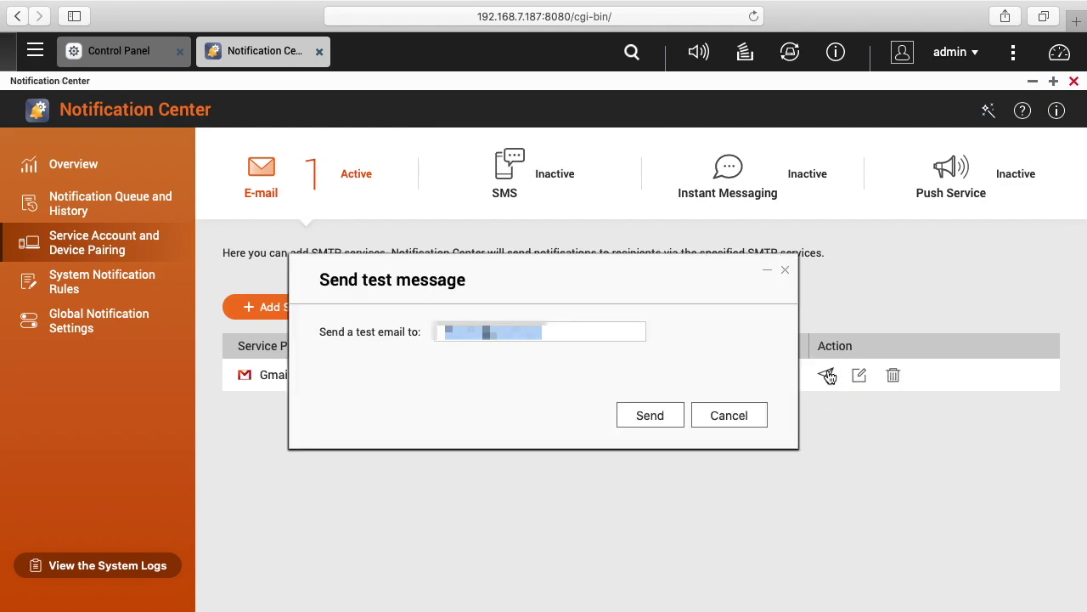
click(653, 418)
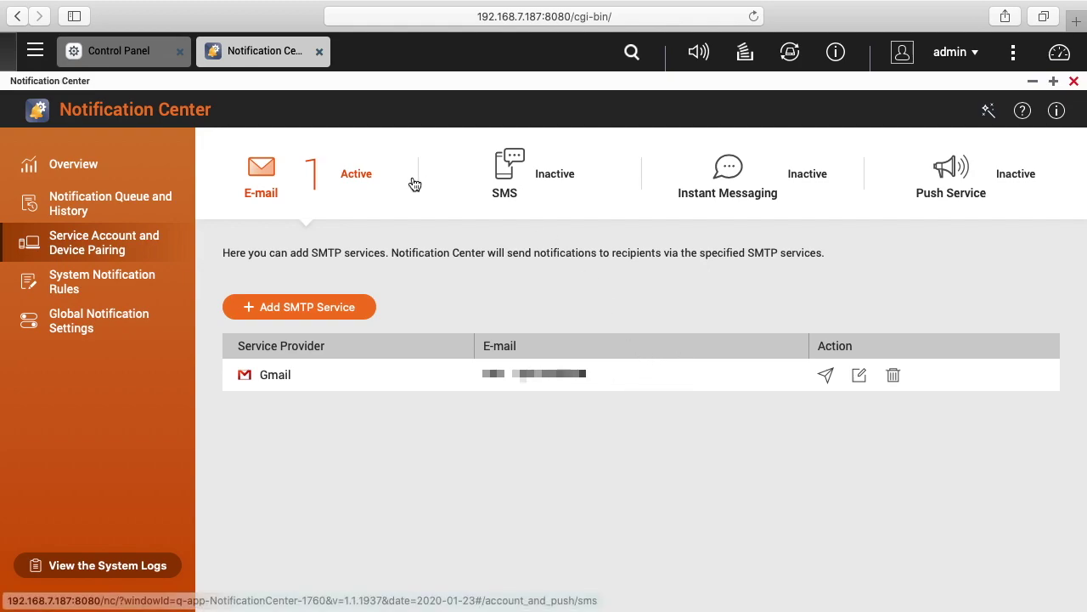
Preview adding an SMSC service with Clickatell, cancel it, and go to the Instant Messaging page
click(546, 176)
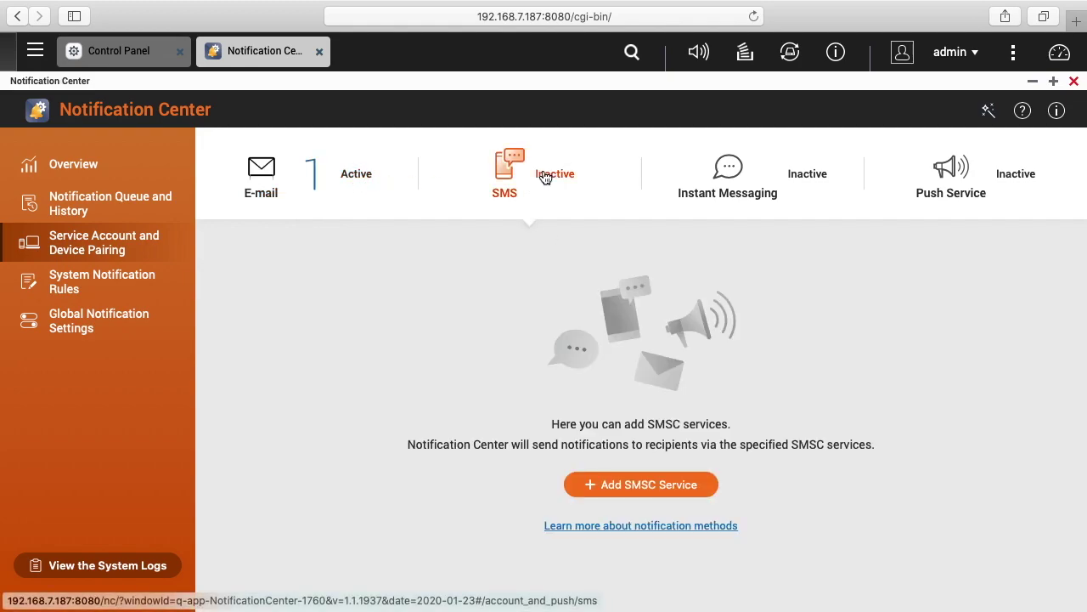
click(648, 482)
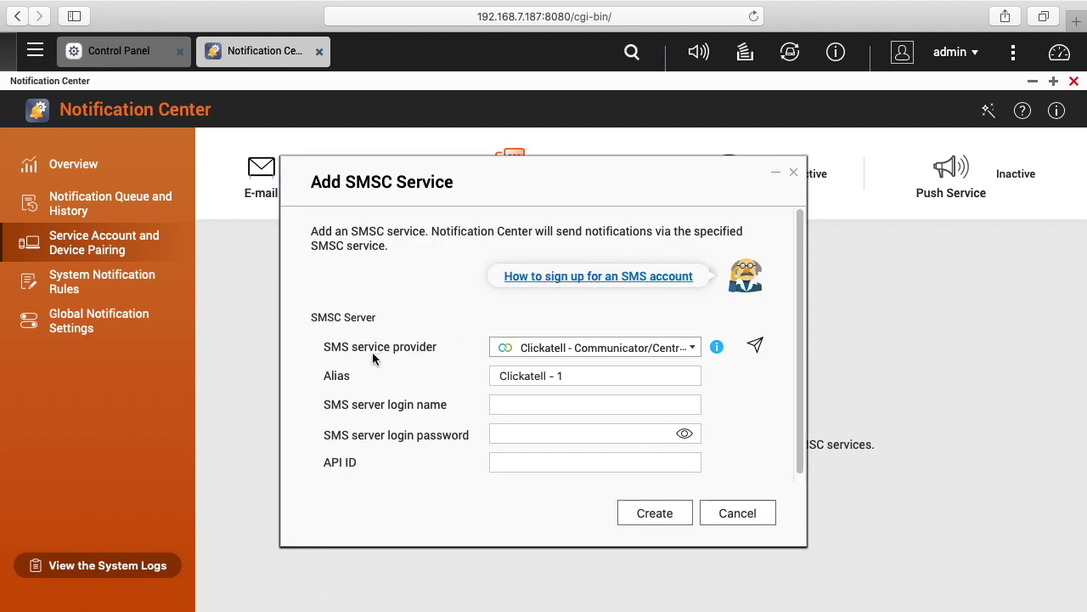
click(540, 355)
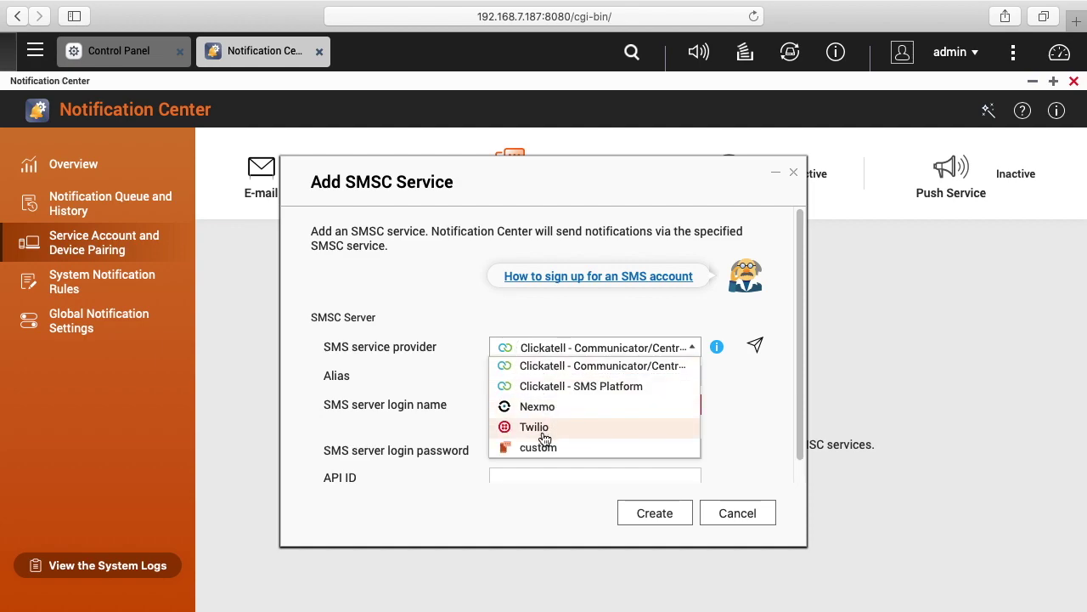
click(436, 382)
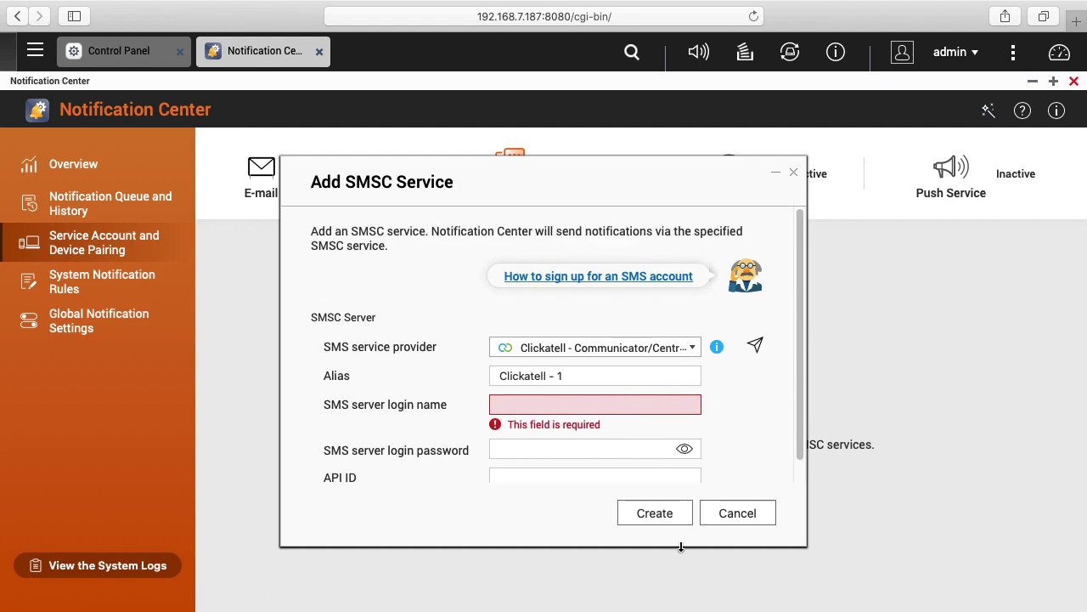
click(737, 513)
click(728, 183)
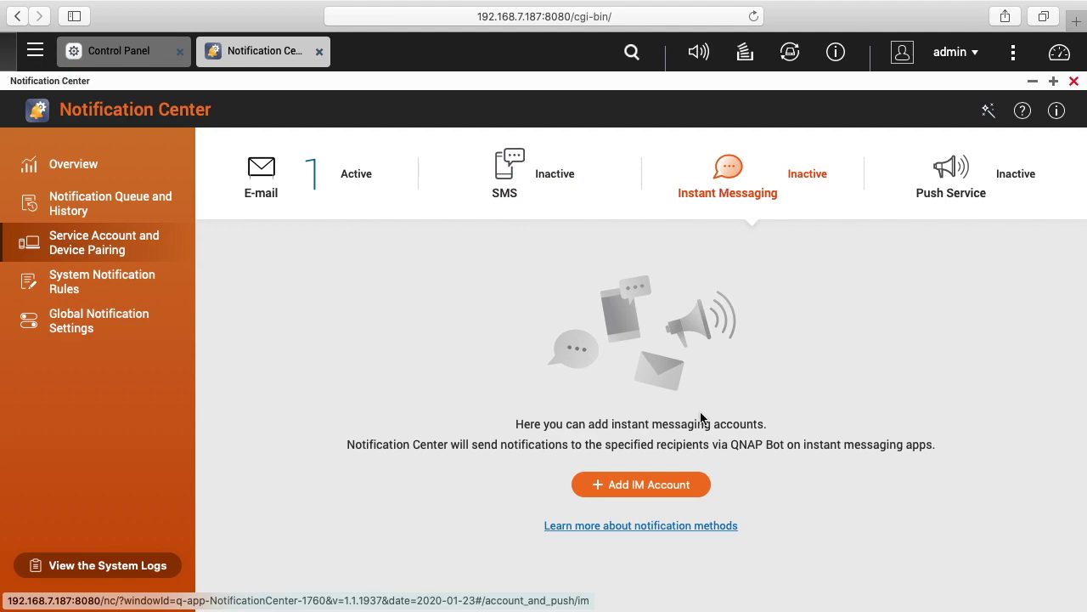
Open and close the Add IM Account wizard, then go to the Push Service page
click(671, 489)
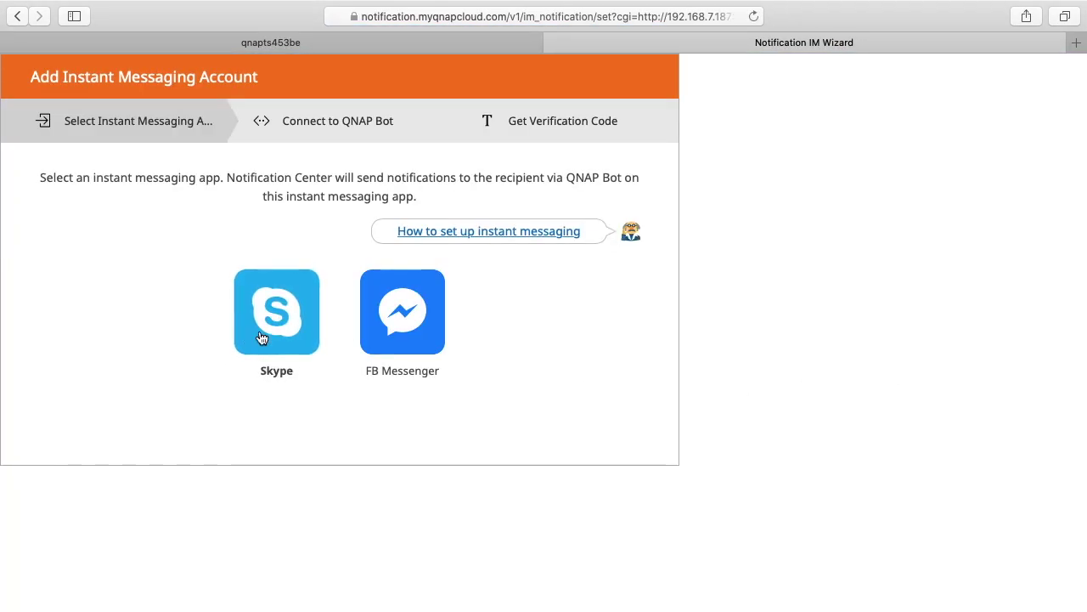
click(553, 42)
click(960, 176)
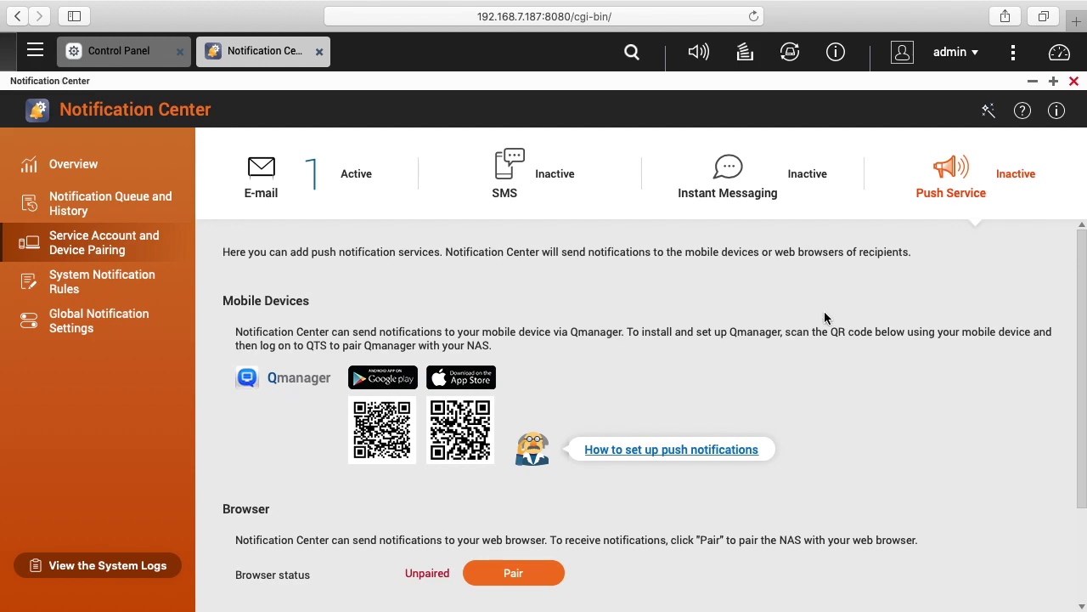
Look over the Push Service page, then go back to the Notification Center Overview
scroll(836, 311, down, 2)
scroll(883, 263, up, 2)
click(81, 163)
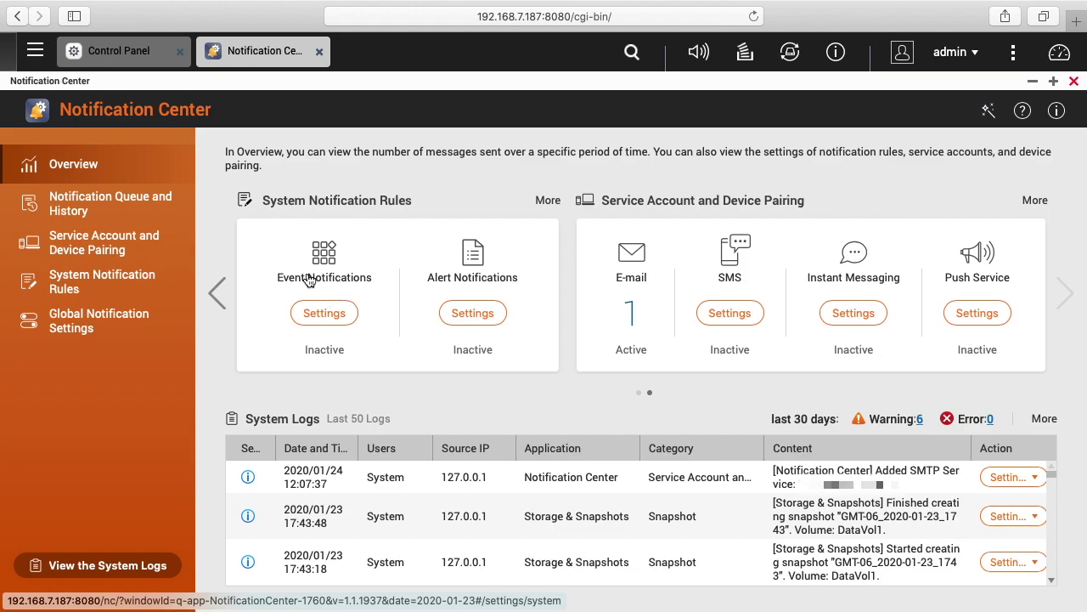
Create an event notification rule covering Information, Warning and Error severities for all messages
click(336, 314)
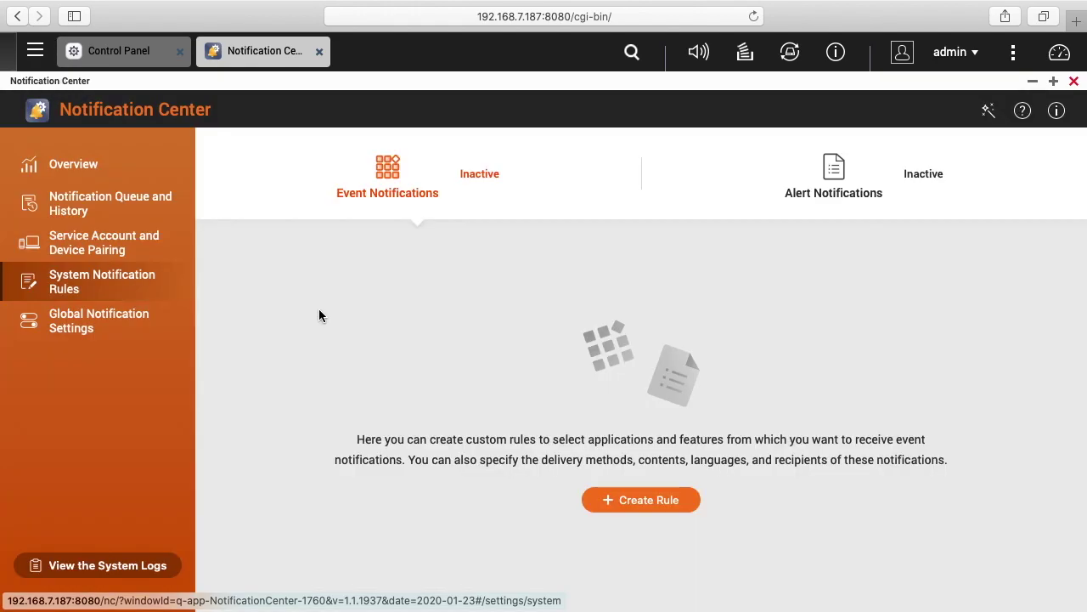
click(658, 503)
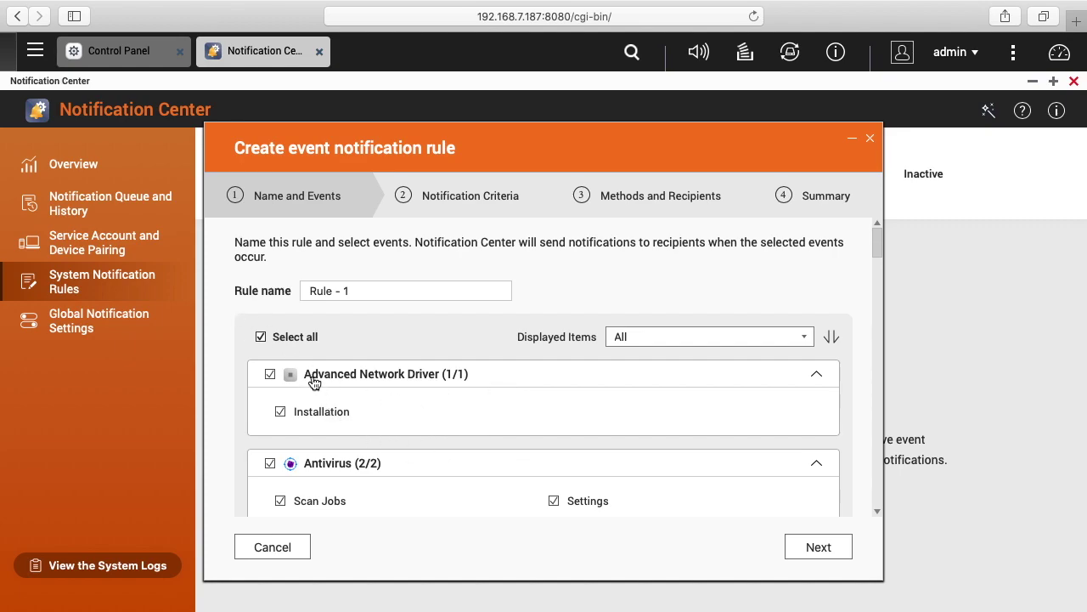
scroll(391, 492, down, 3)
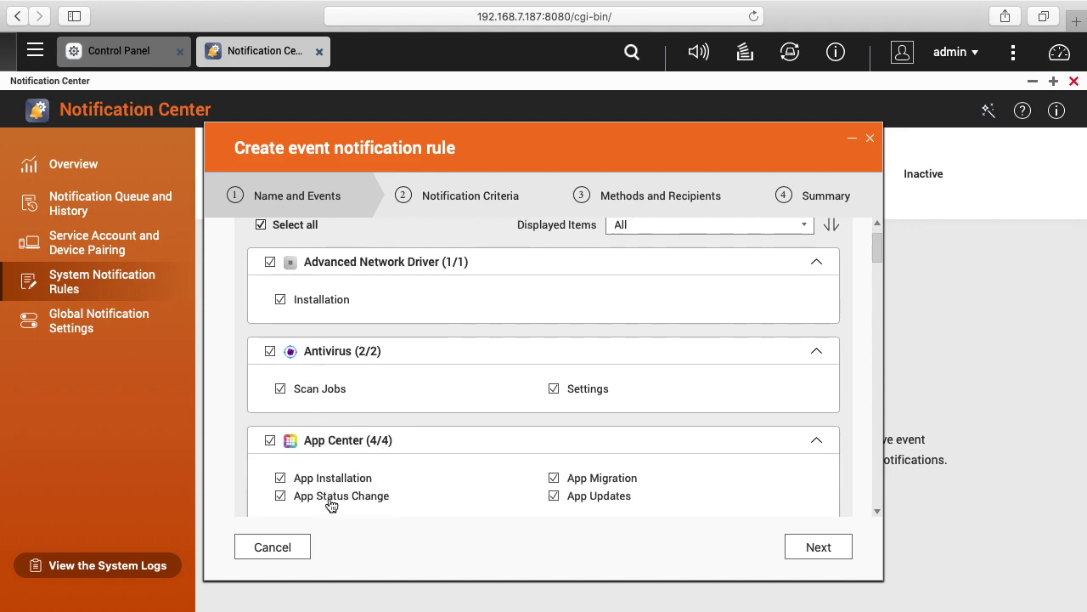
scroll(357, 501, down, 3)
scroll(367, 491, down, 2)
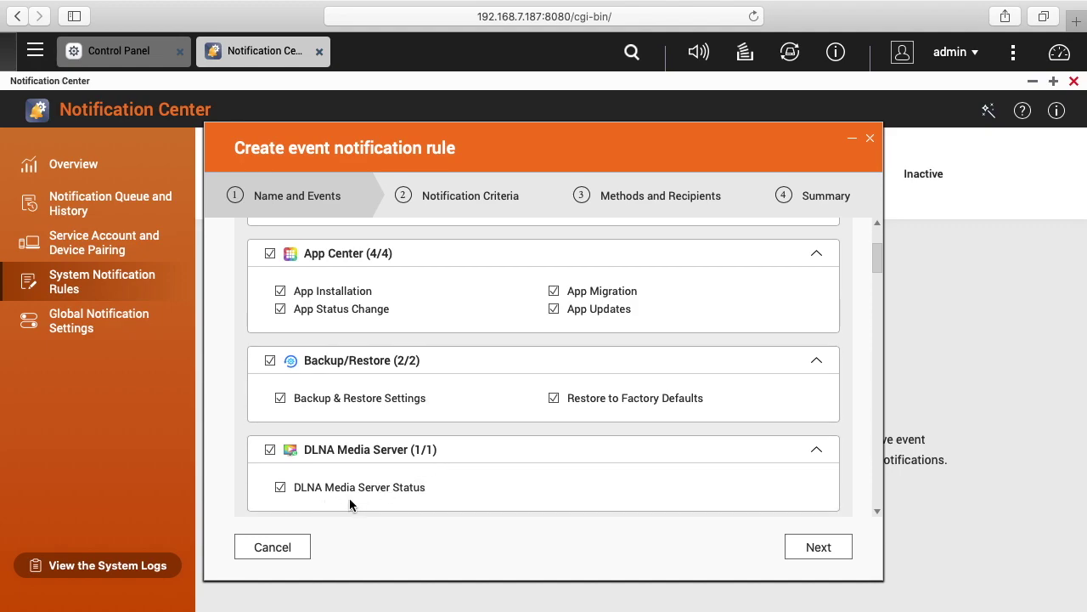
scroll(394, 496, down, 2)
scroll(394, 499, down, 10)
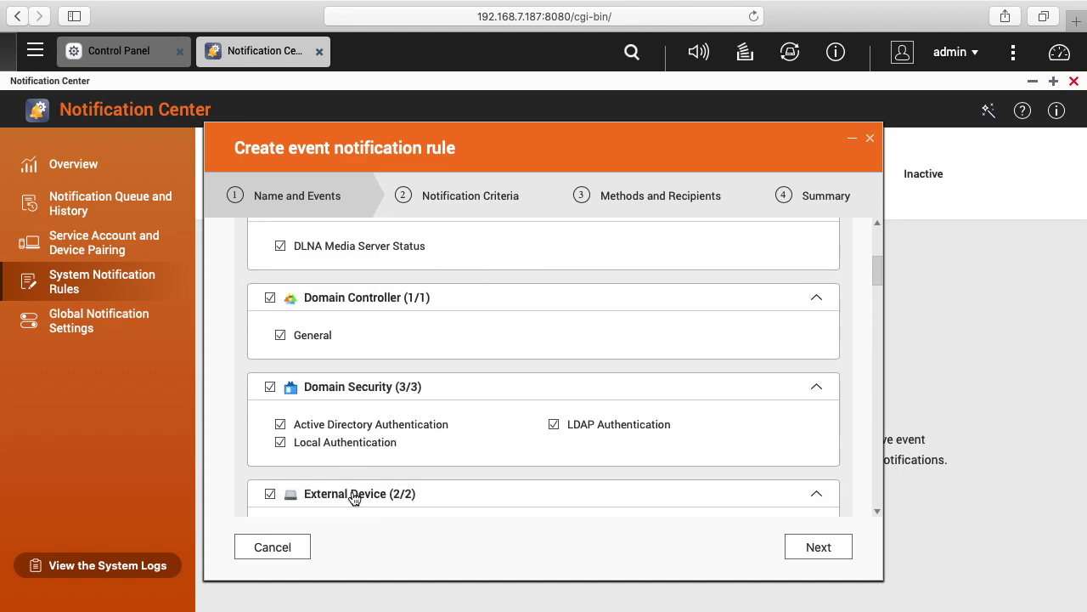
scroll(490, 418, down, 15)
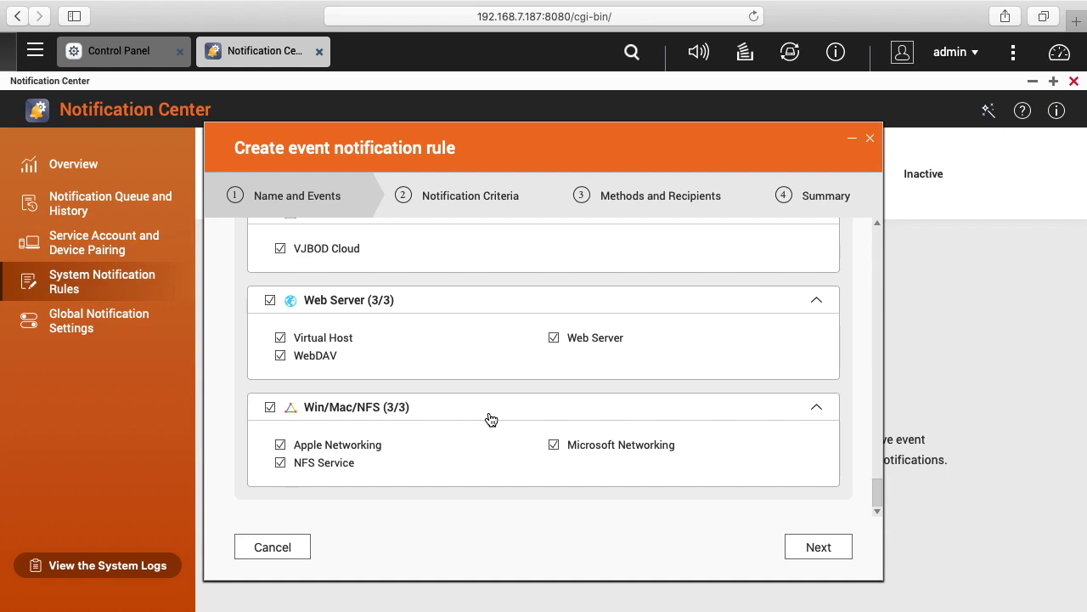
click(808, 547)
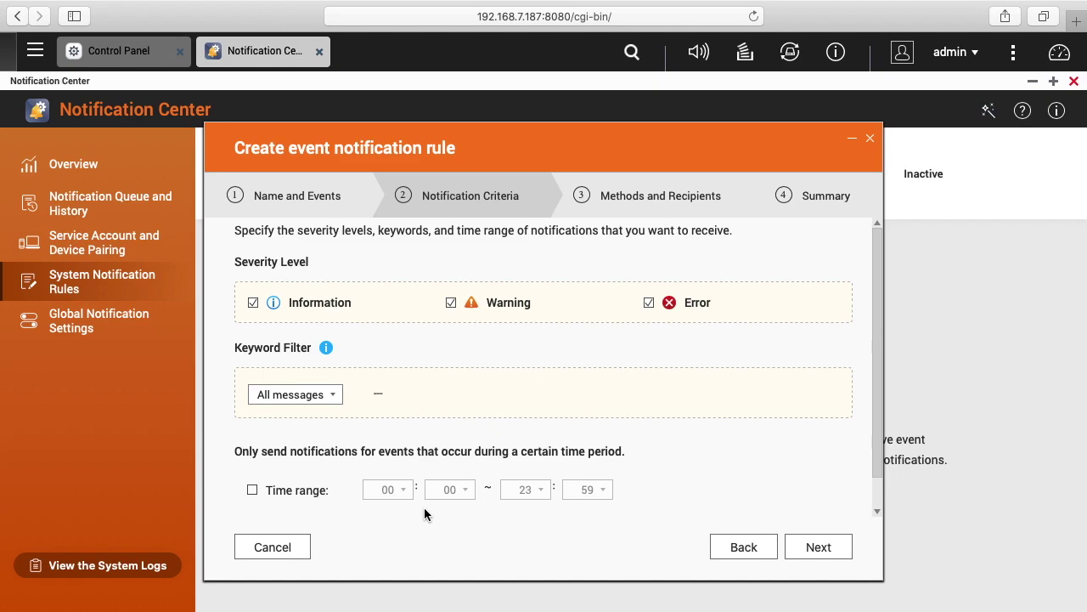
Keep E-mail via the Gmail SMTP service and clear the E-mail 1 recipient address
click(816, 549)
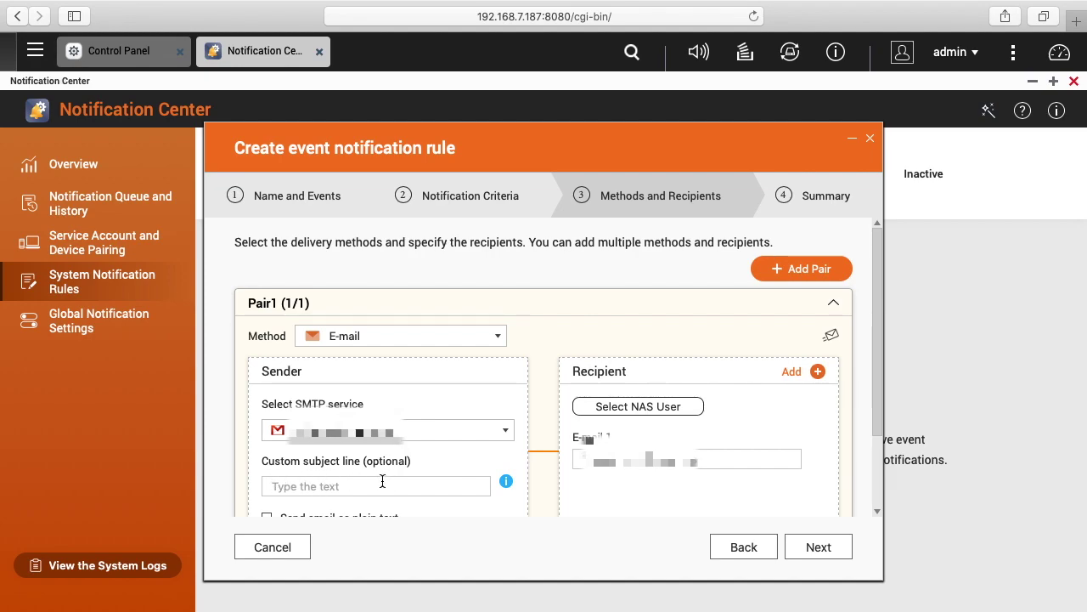
scroll(383, 481, down, 1)
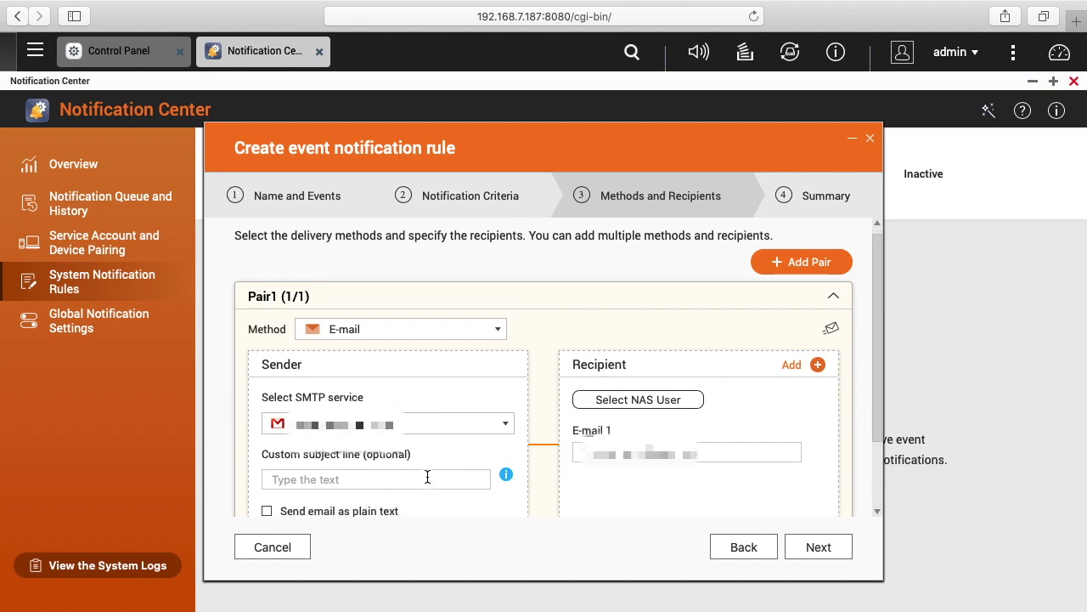
scroll(428, 477, up, 1)
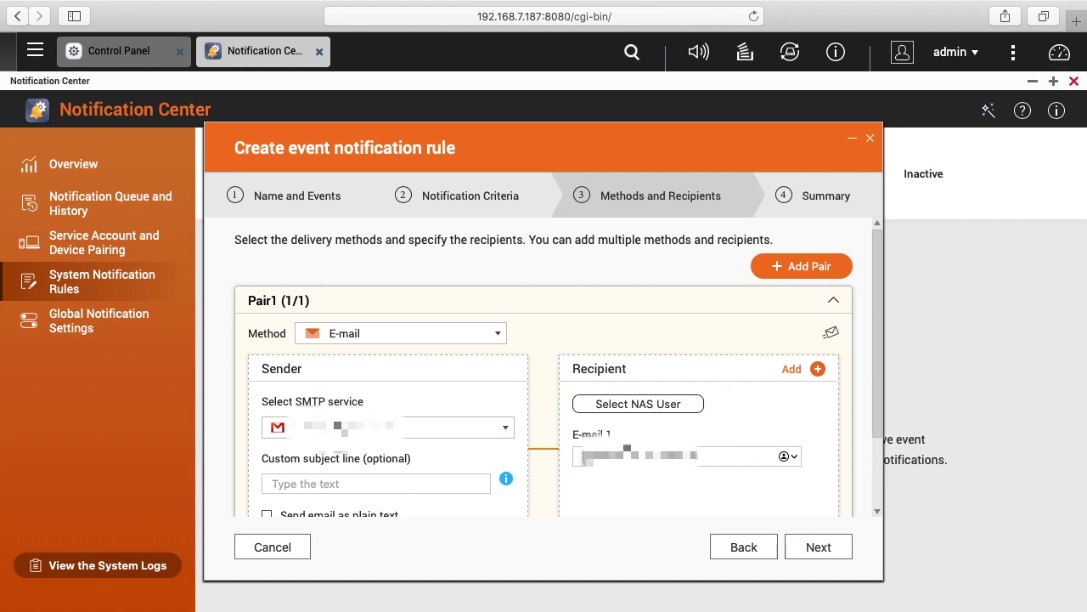
click(584, 458)
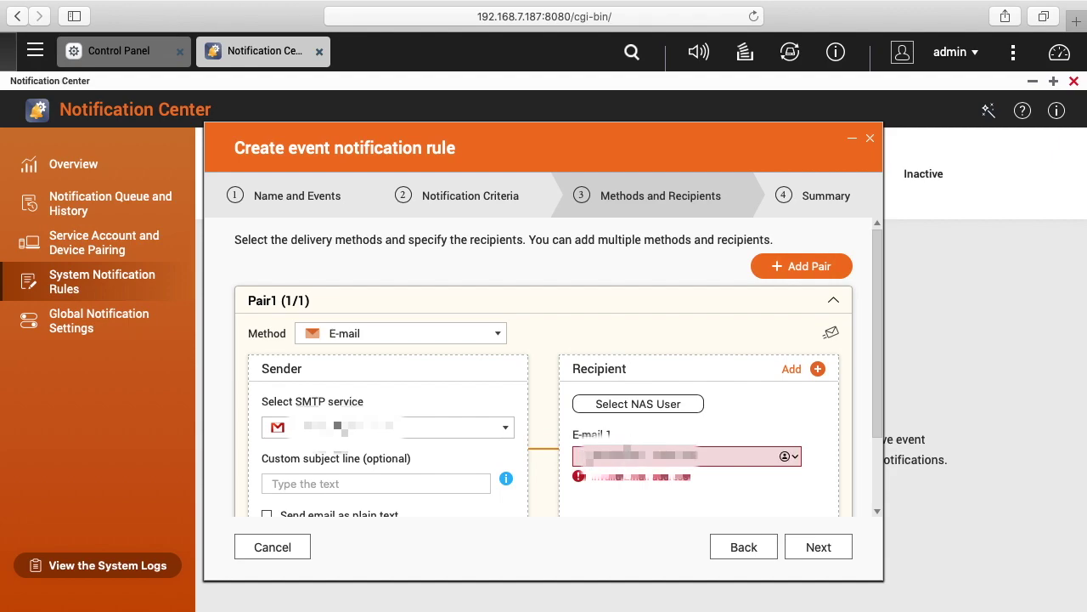
key(ctrl+a)
key(BackSpace)
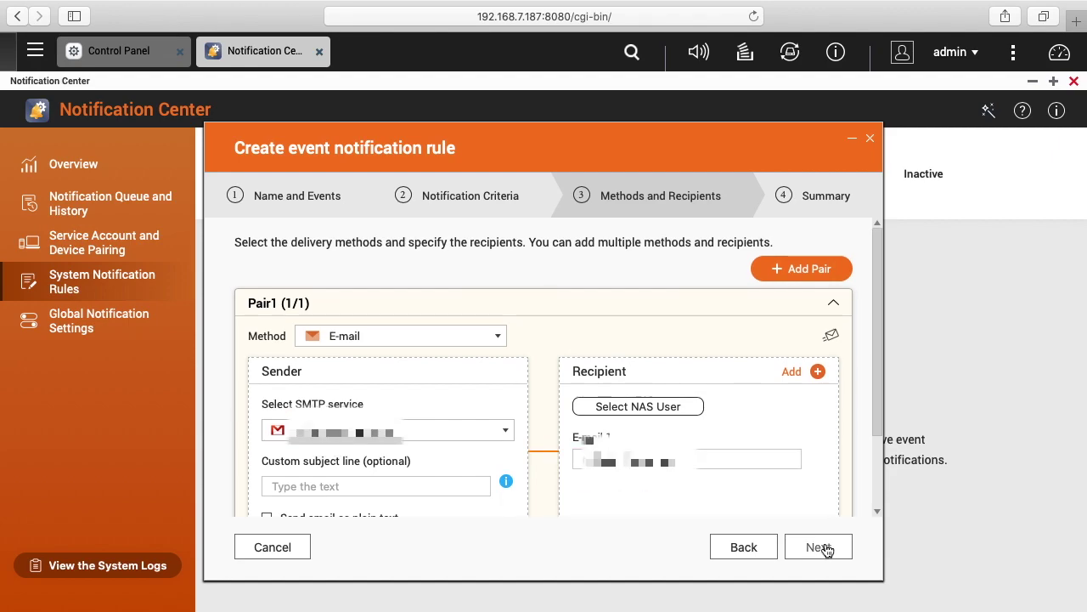
Review the Rule - 1 summary and finish the event notification rule
click(821, 546)
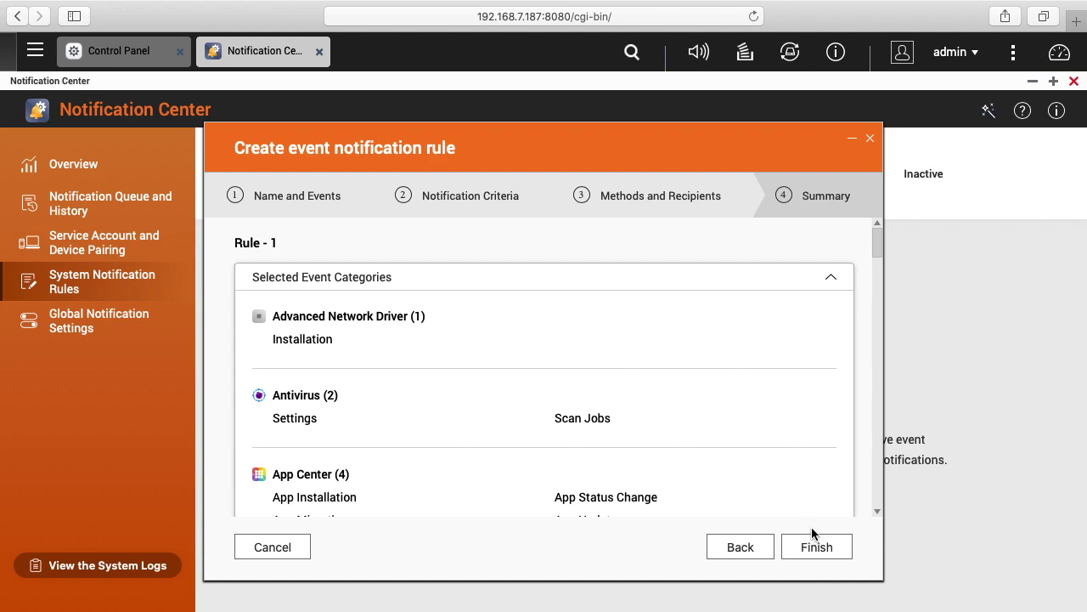
scroll(541, 429, down, 10)
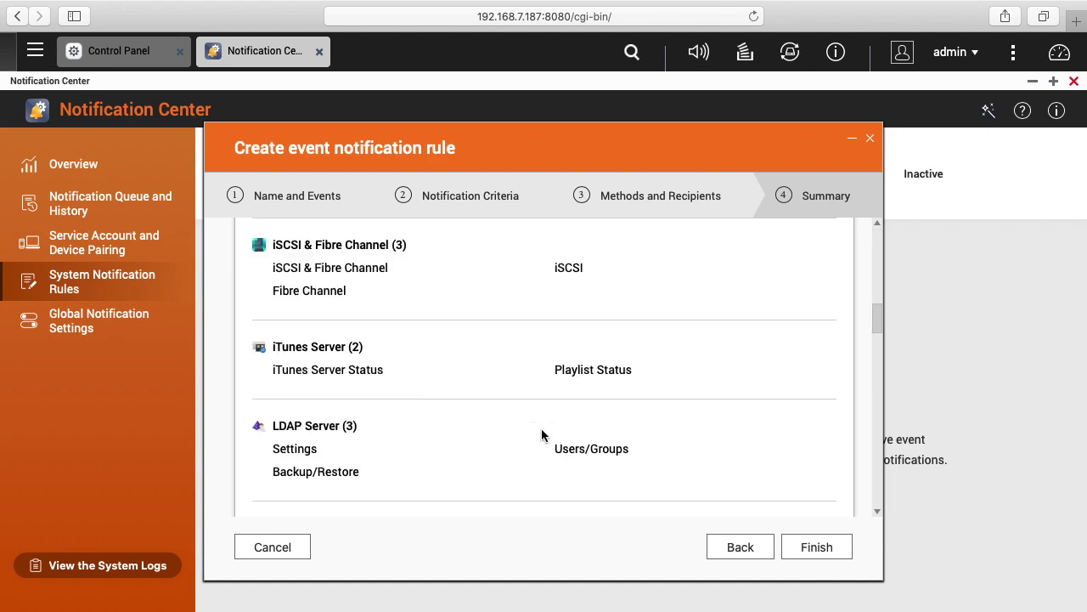
scroll(570, 446, up, 7)
click(812, 546)
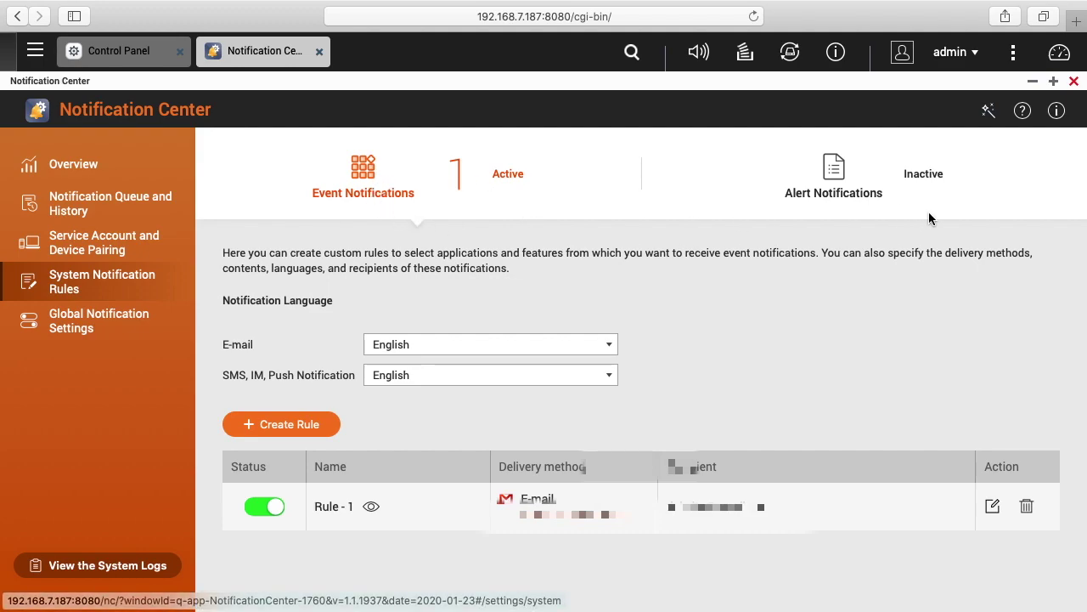
Create alert Rule - 1 with Information unticked and Warning and Error ticked for all messages
click(843, 176)
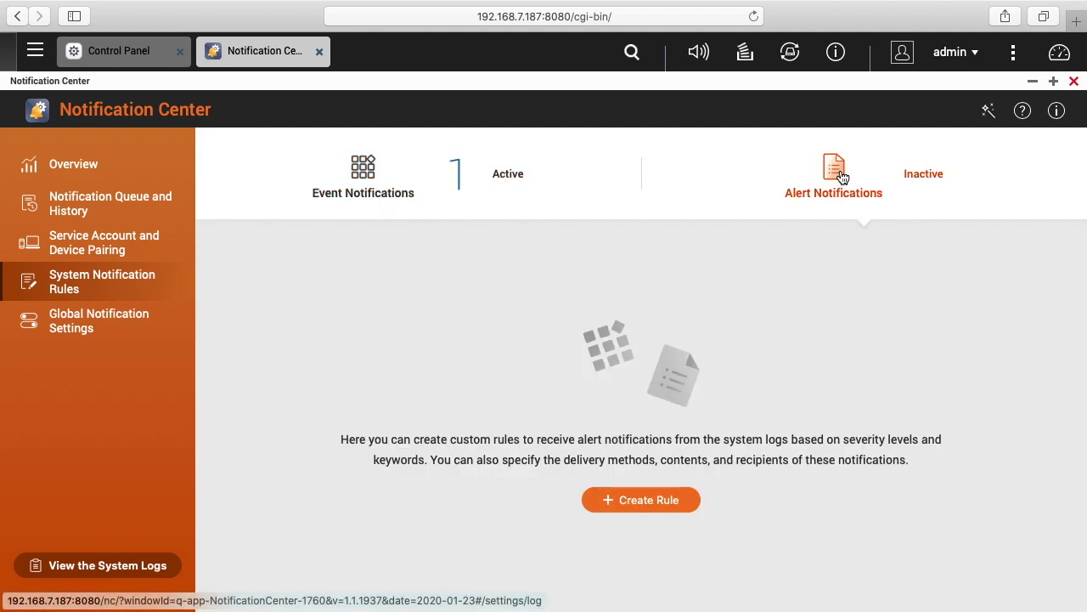
click(667, 506)
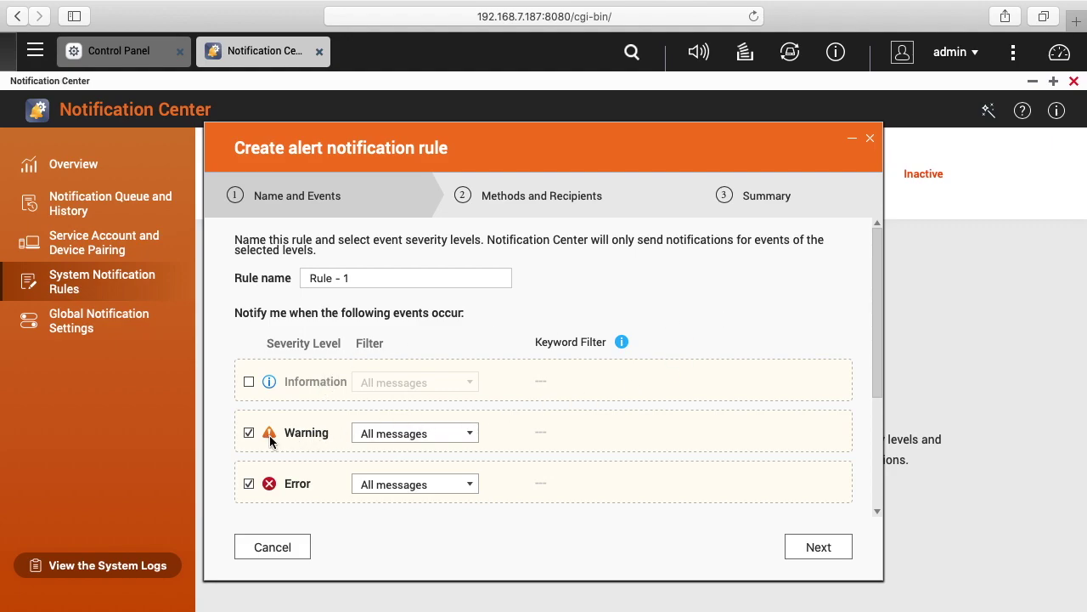
click(250, 383)
click(249, 383)
scroll(805, 469, down, 2)
scroll(805, 470, down, 2)
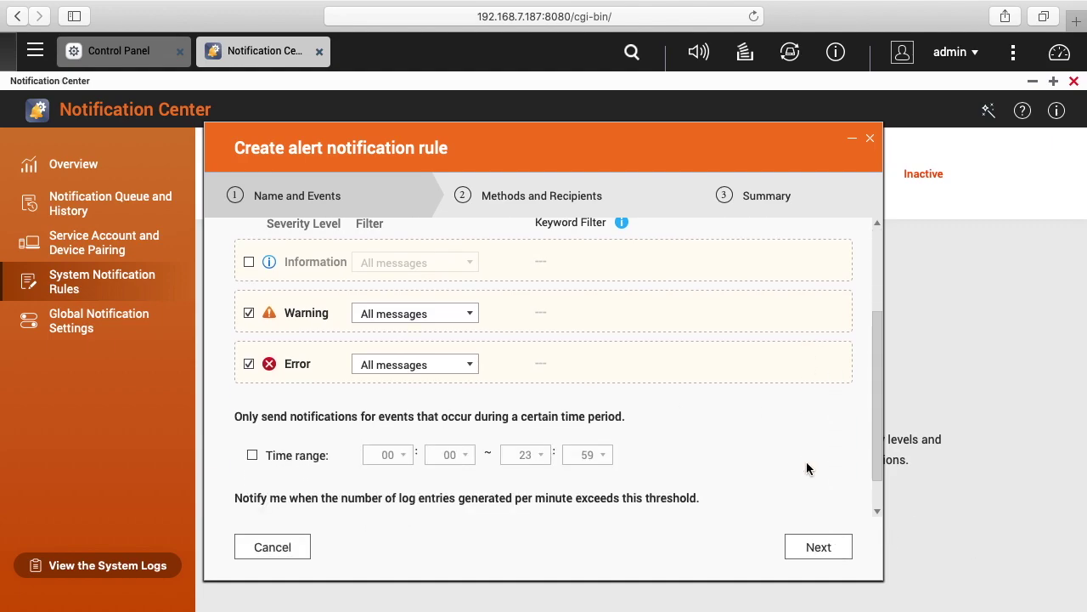
scroll(675, 428, down, 1)
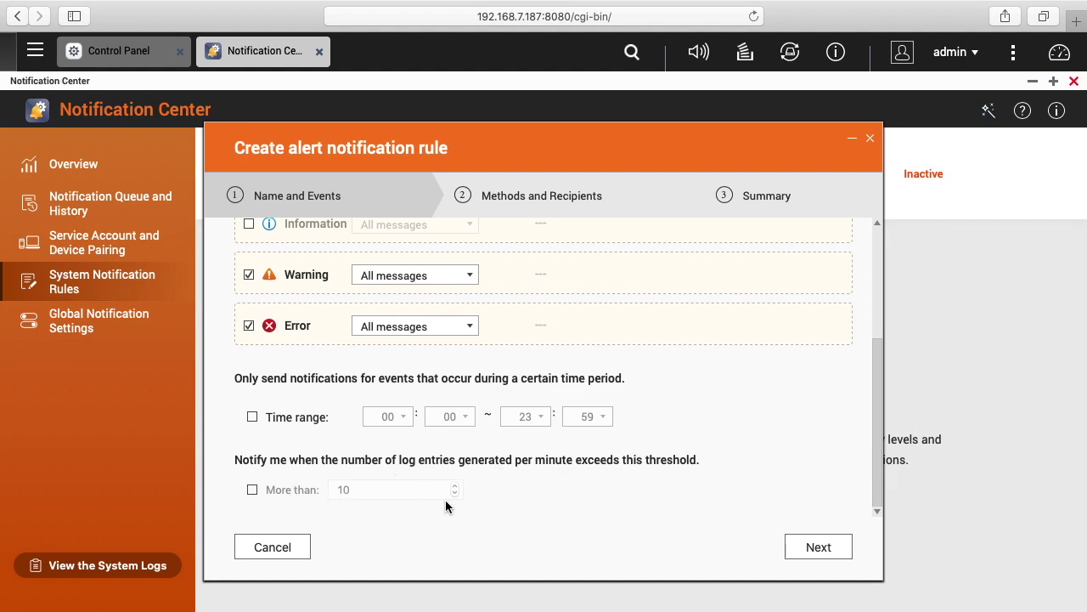
Replace the alert rule's E-mail 1 recipient with the admin e-mail address
click(817, 546)
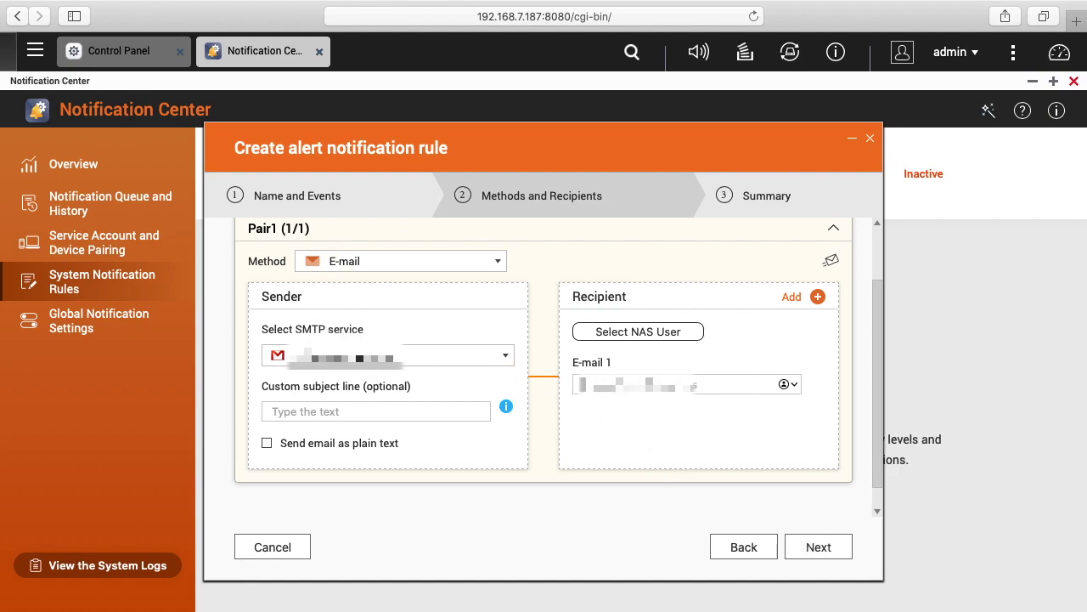
key(ctrl+a)
text(admin@)
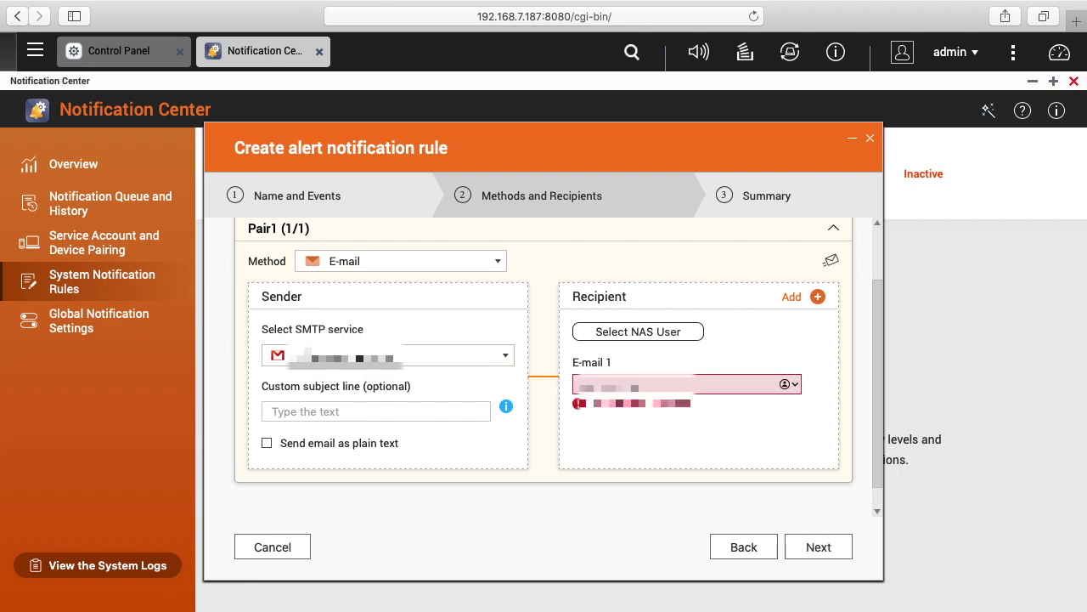
Review the summary, finish the alert rule, and check the event notification rules
click(819, 547)
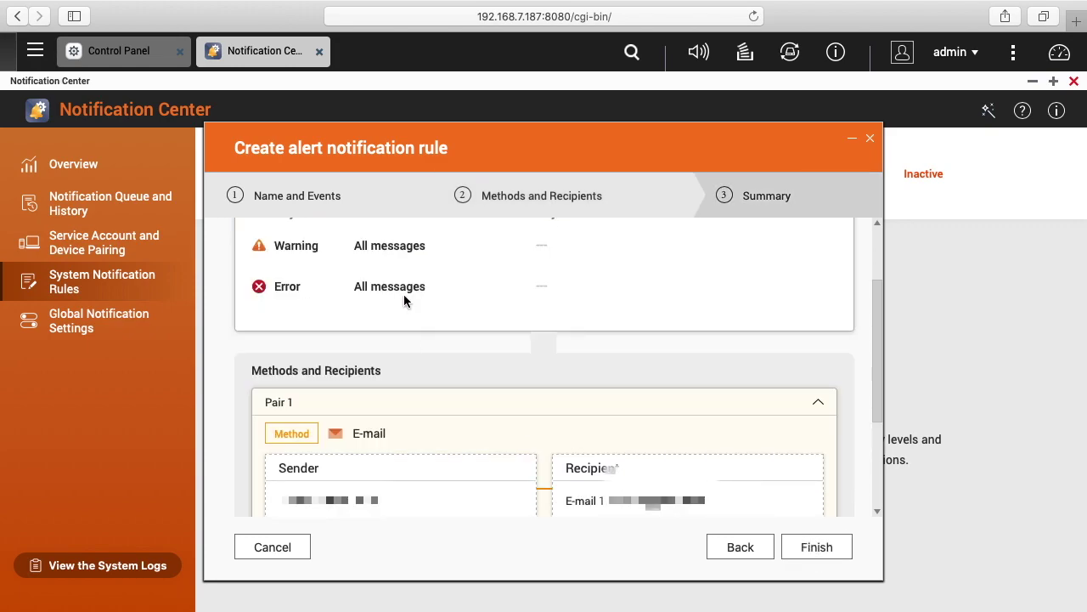
scroll(620, 405, down, 3)
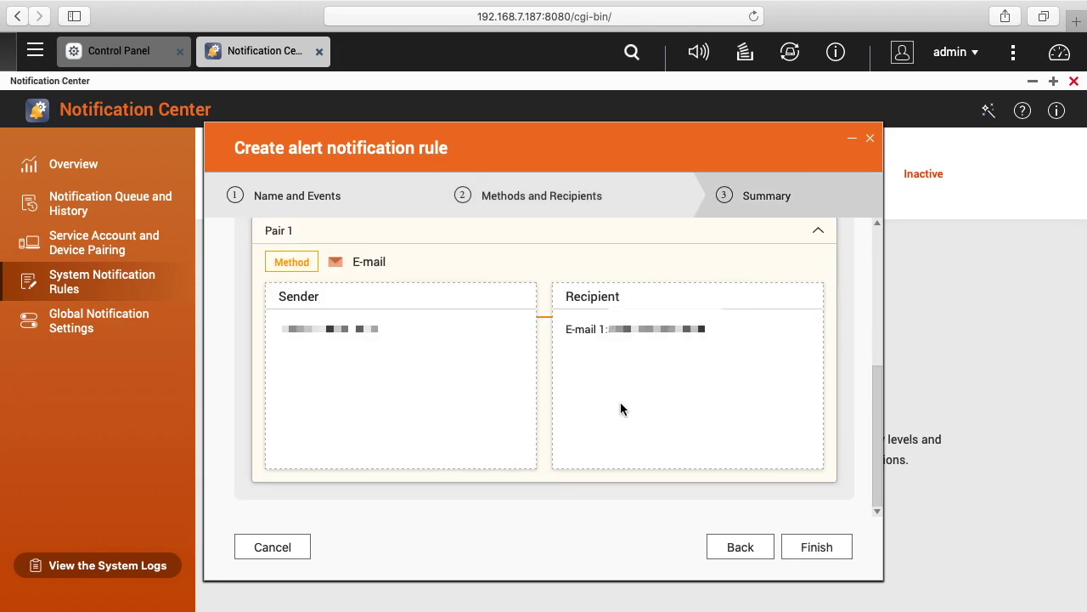
click(818, 549)
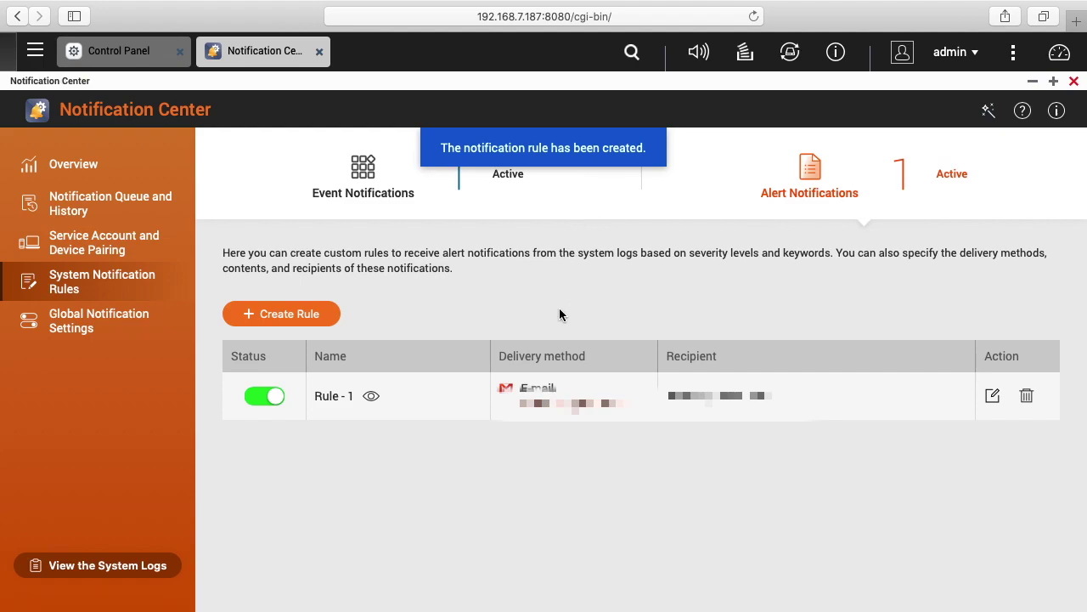
click(363, 179)
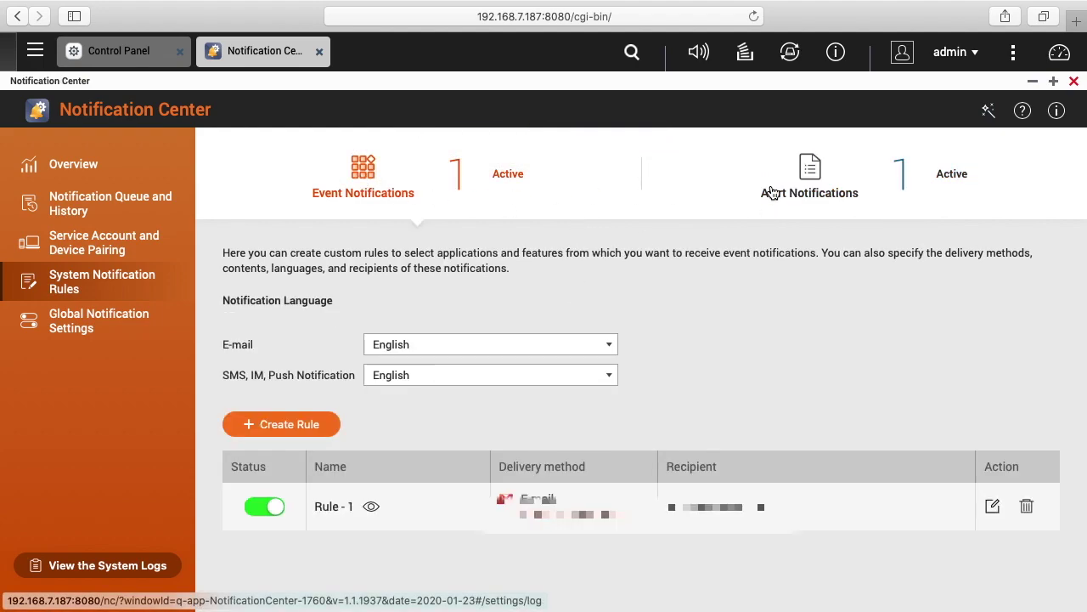
Check the alert rules, then review the Overview's 2 sent e-mails and recent System Logs
click(801, 167)
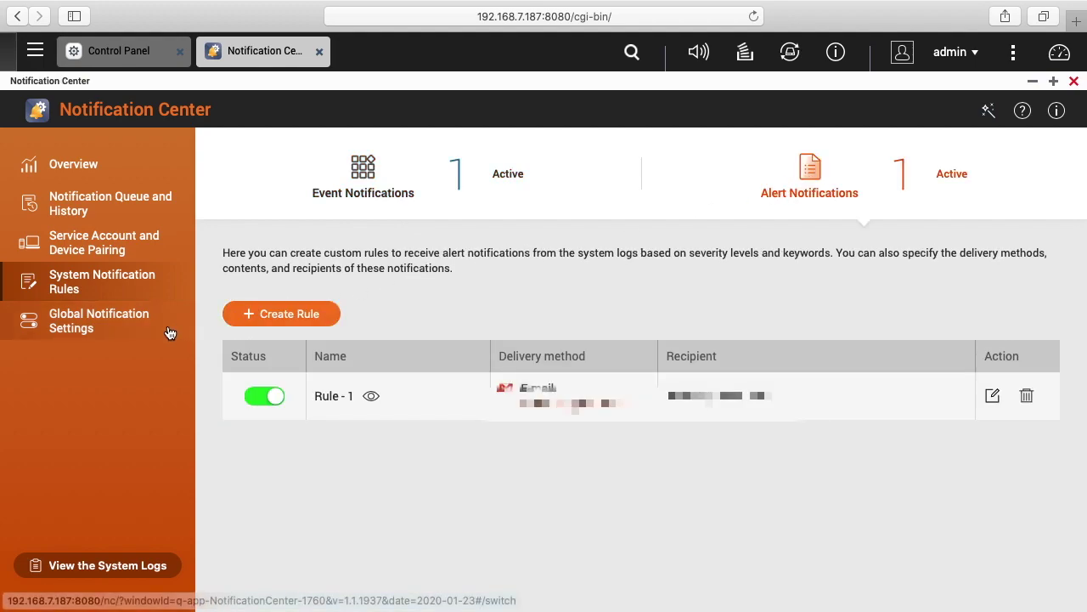
click(81, 172)
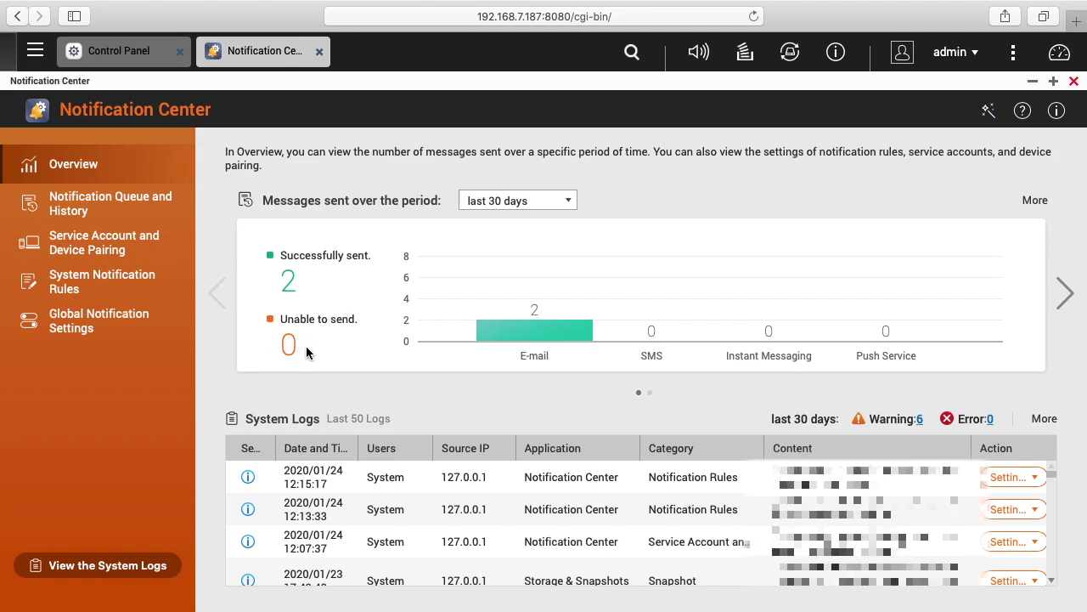
scroll(737, 536, down, 1)
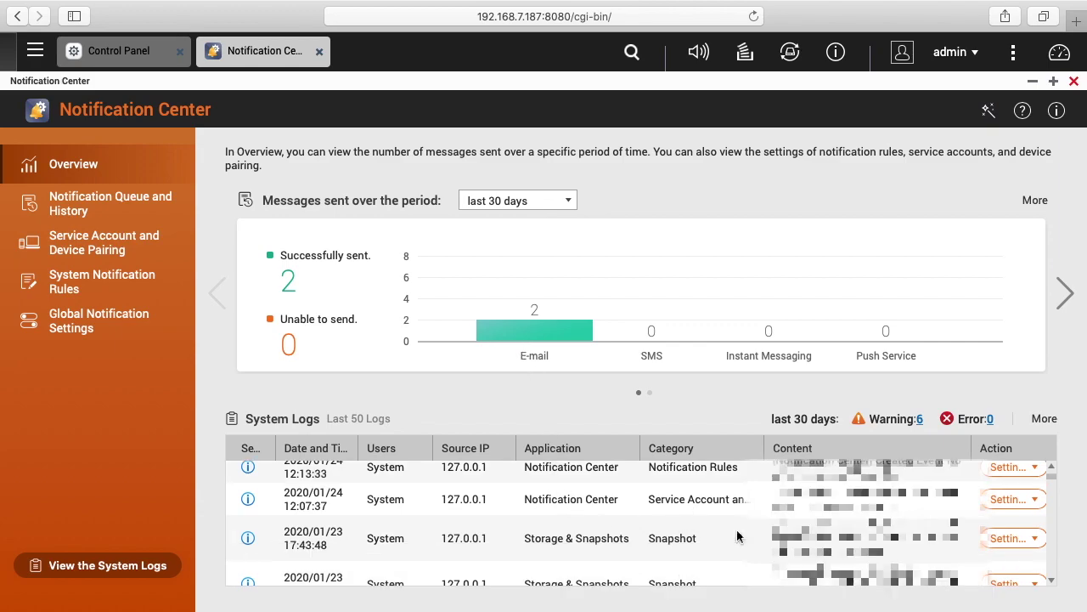
scroll(737, 536, down, 5)
scroll(738, 537, up, 8)
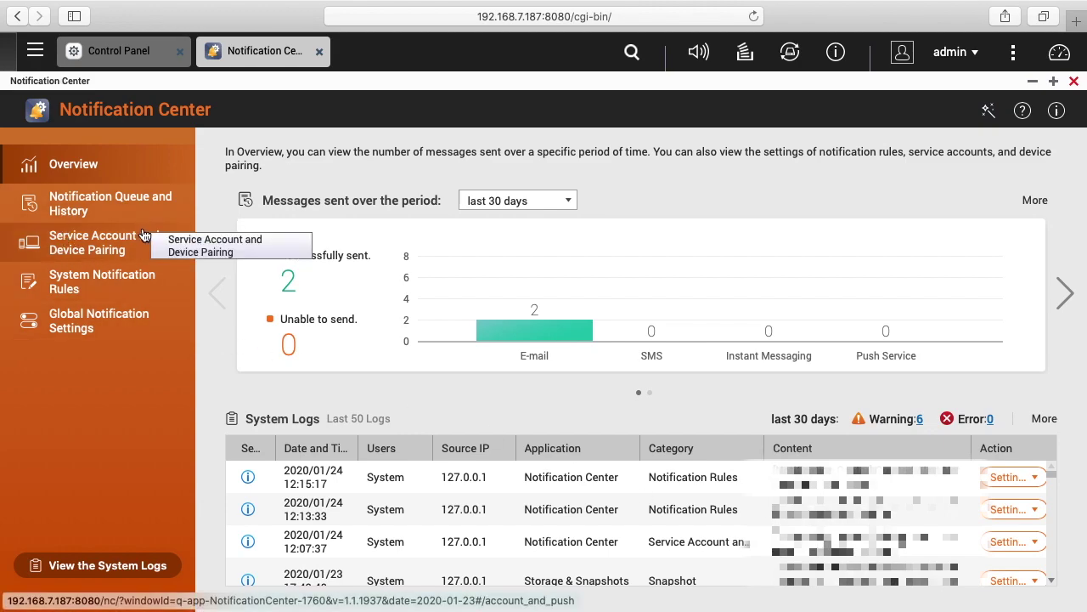
Review the notification history, the Gmail SMTP account and the rules list, then reach Global Notification Settings
click(73, 203)
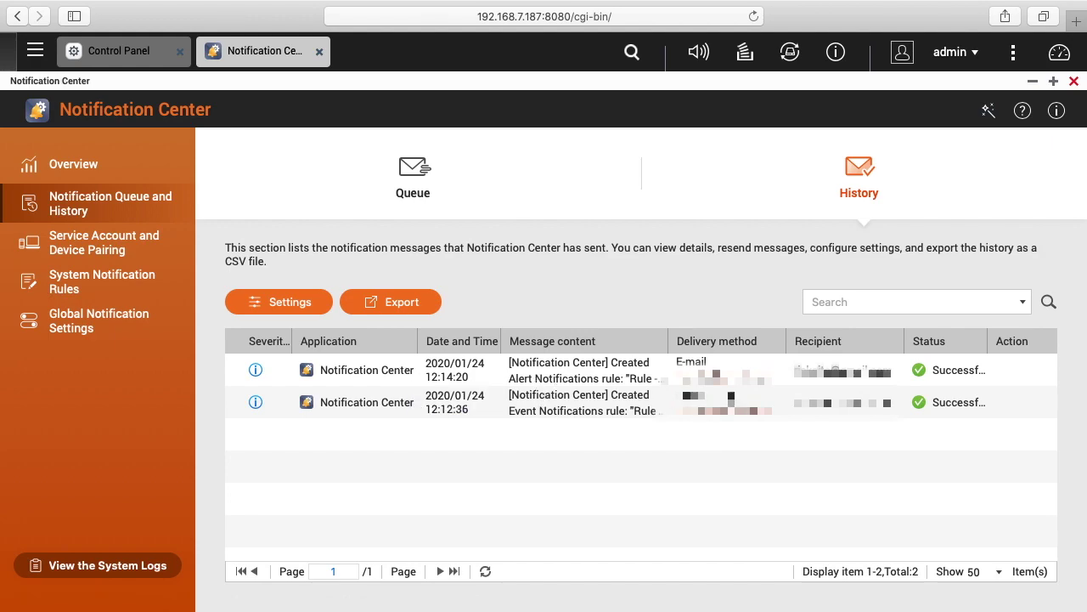
click(75, 249)
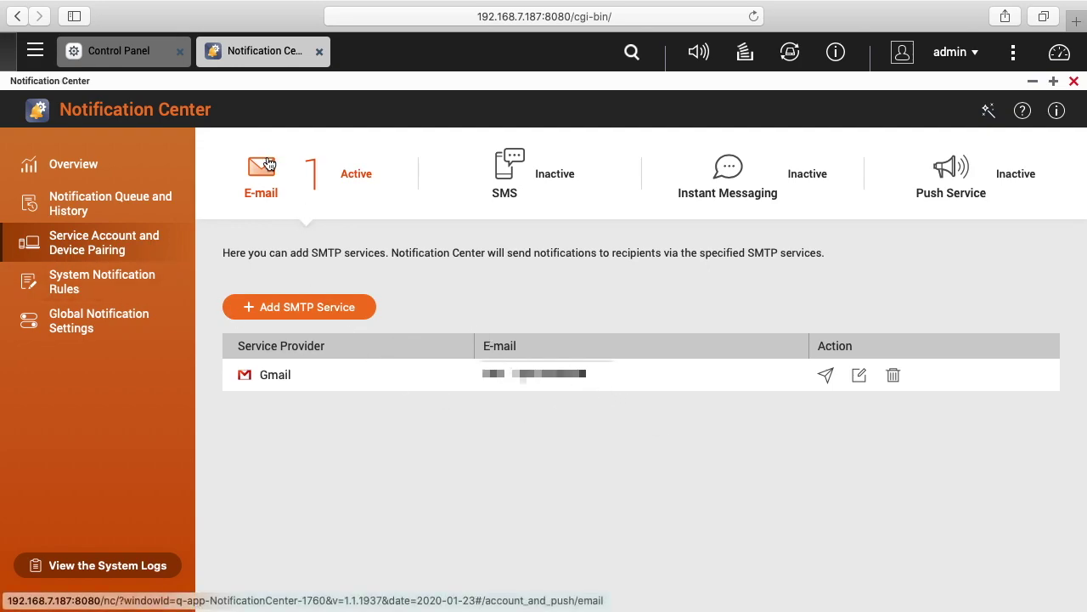
click(140, 287)
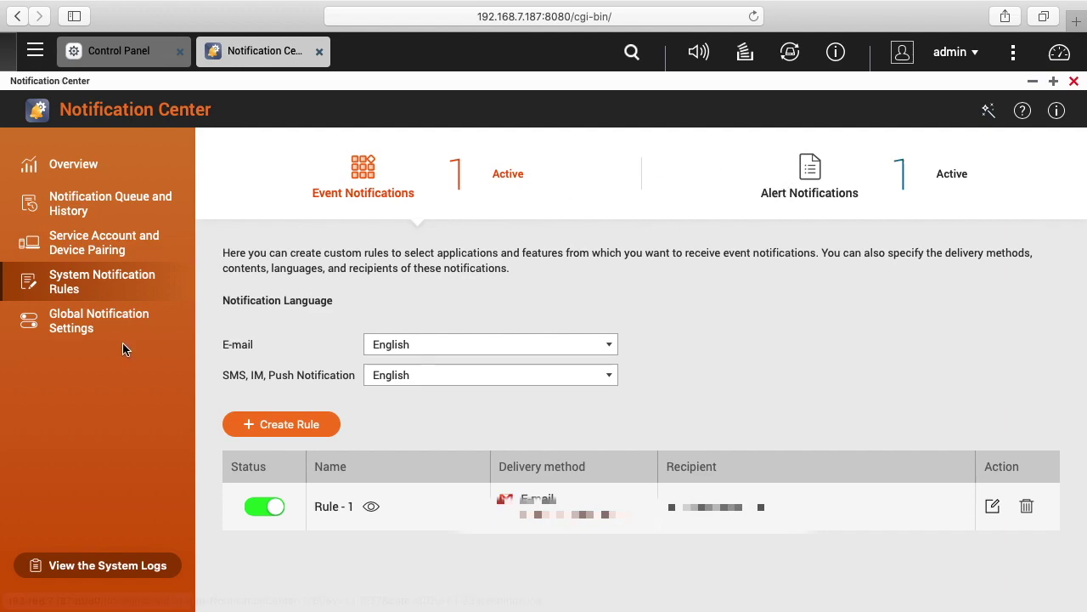
click(94, 321)
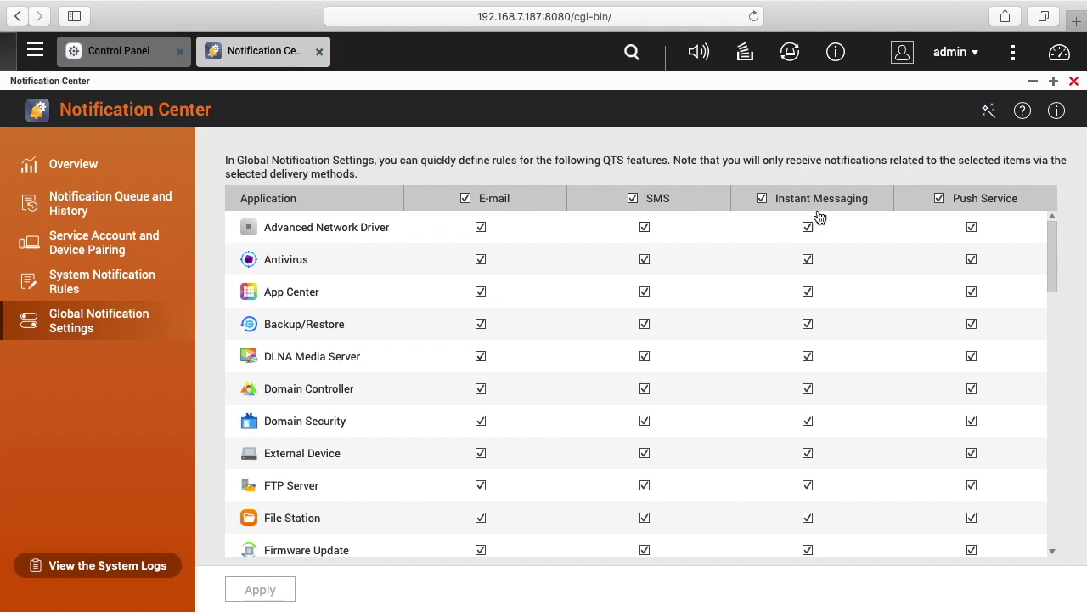
Scroll through the application table, from Advanced Network Driver to Win/Mac/NFS, all with four methods ticked
scroll(723, 297, down, 5)
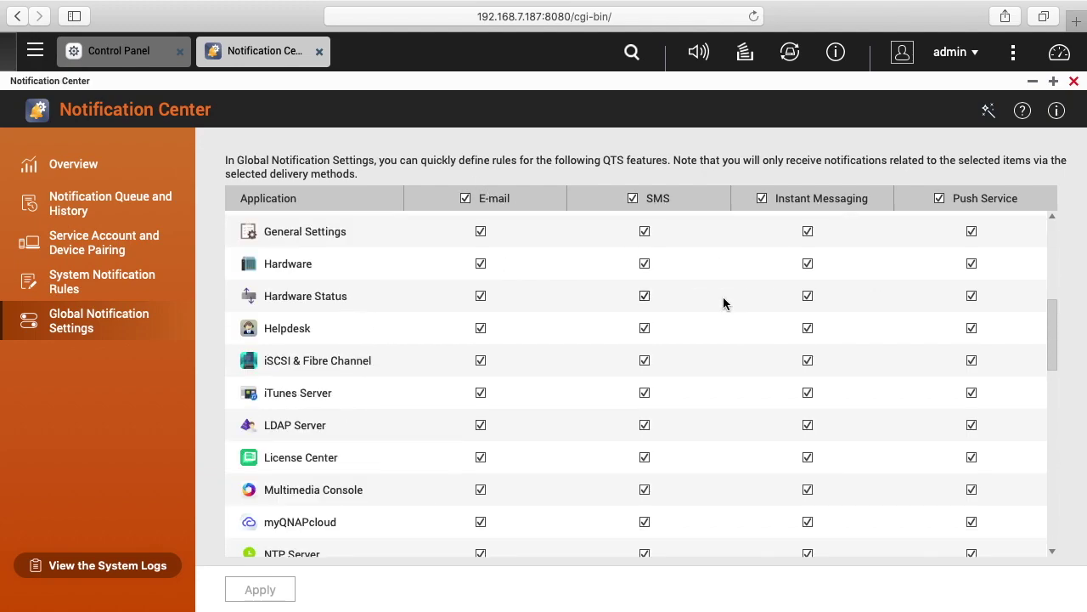
scroll(344, 379, down, 7)
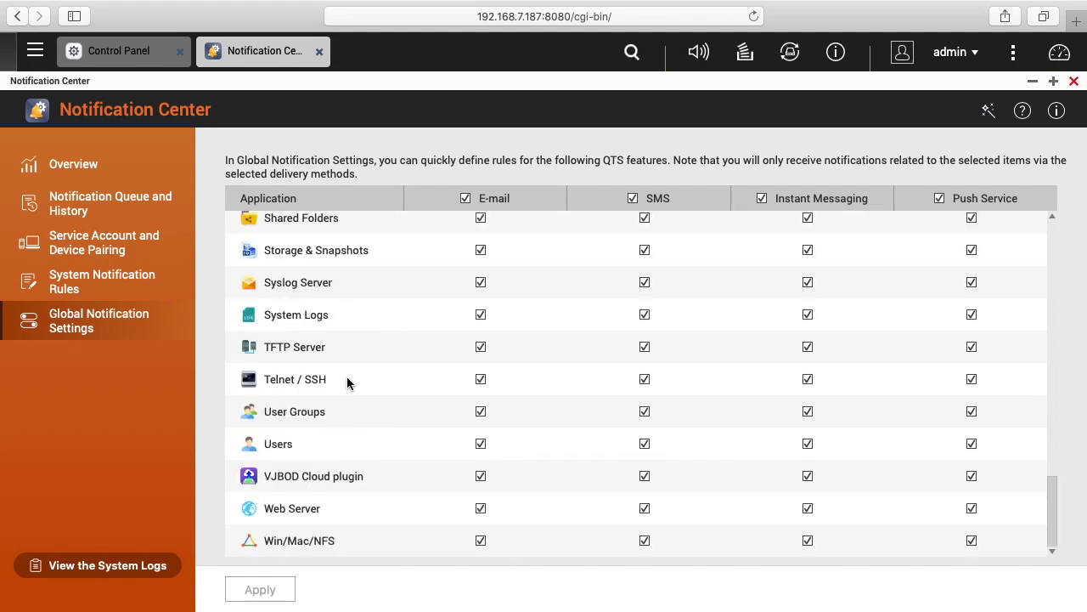
scroll(452, 338, up, 12)
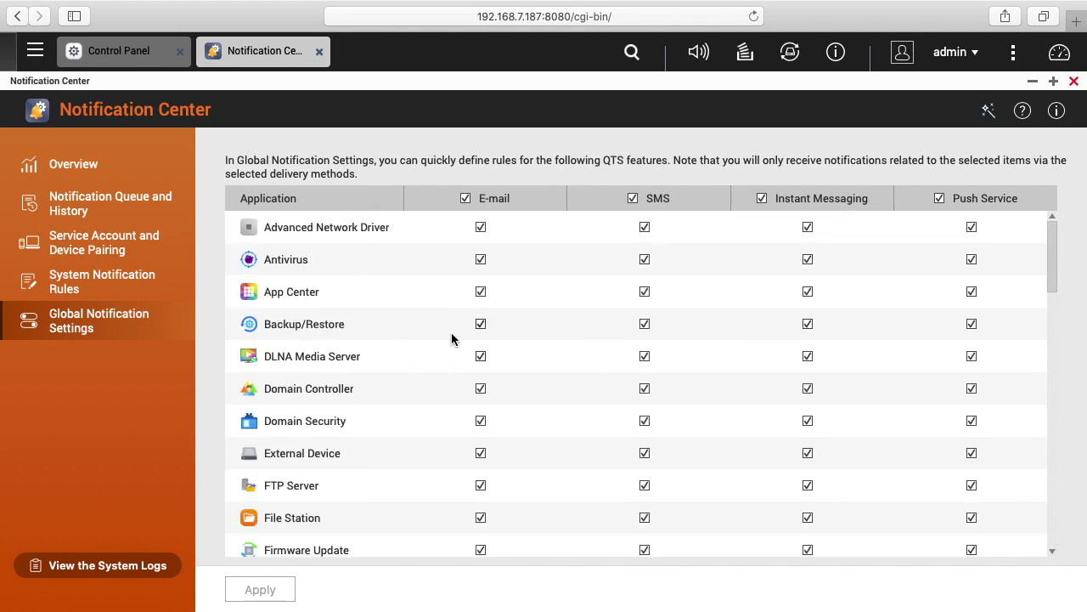